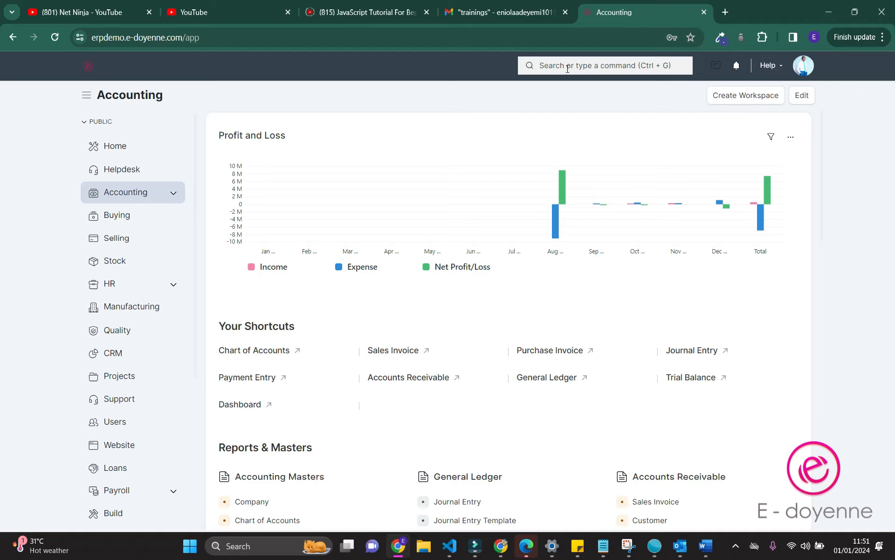
# Search 'user' in the awesome bar to reach the User List and start adding a new user
pyautogui.click(568, 68)
pyautogui.write('user')
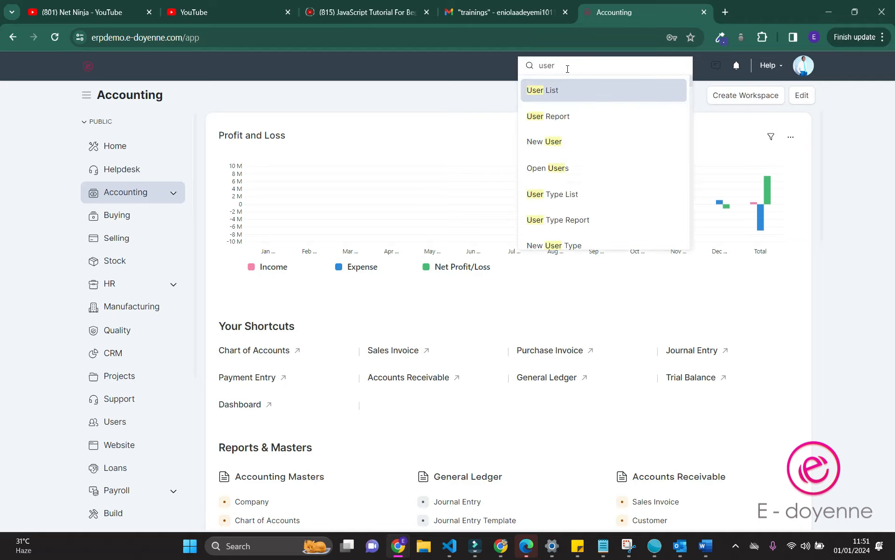
pyautogui.press('Return')
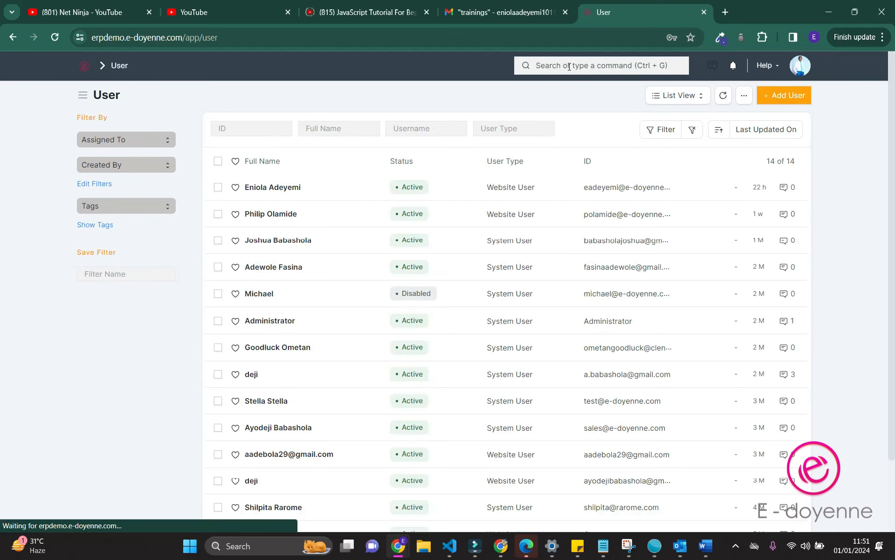
pyautogui.click(569, 66)
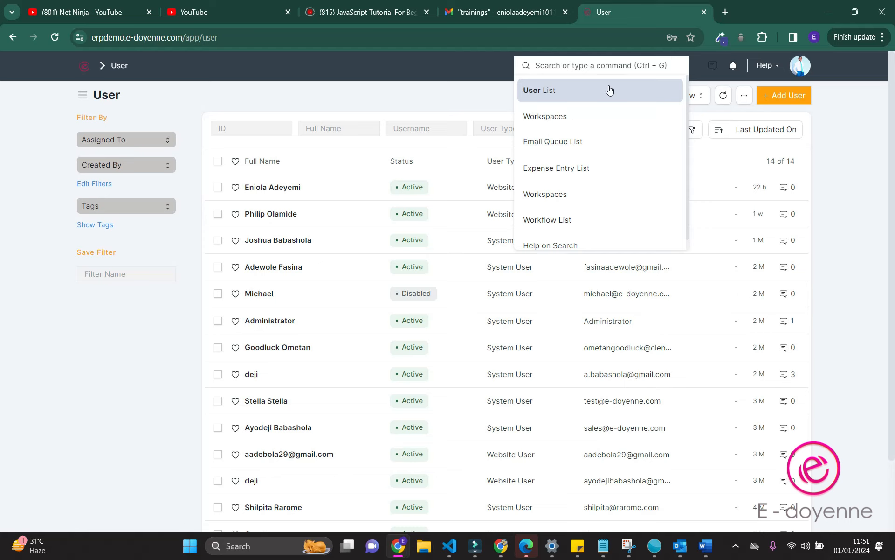
pyautogui.click(779, 98)
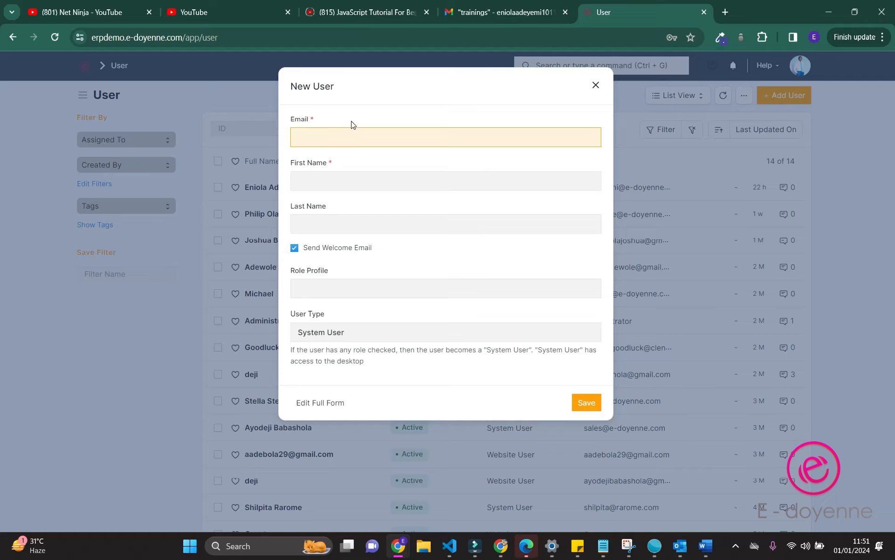
# Switch to the full New User form and enter the user's e-mail address
pyautogui.click(341, 406)
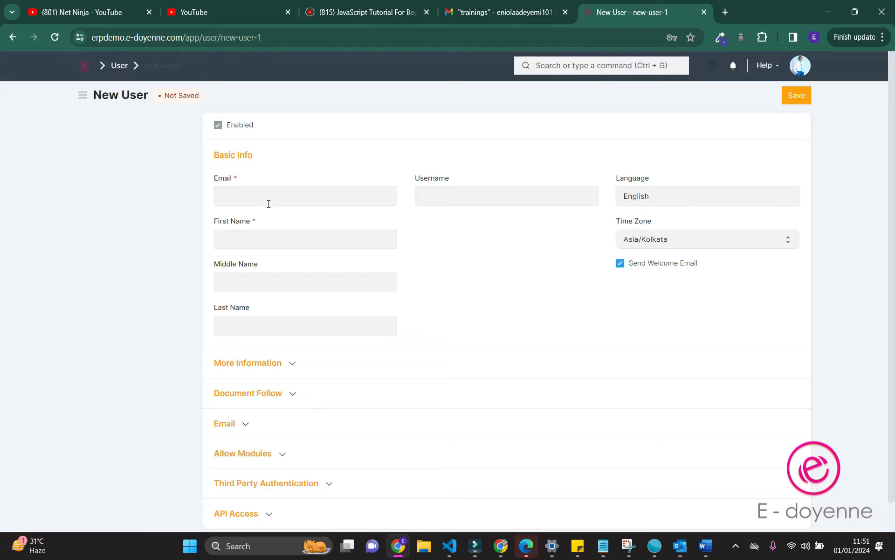
pyautogui.click(269, 199)
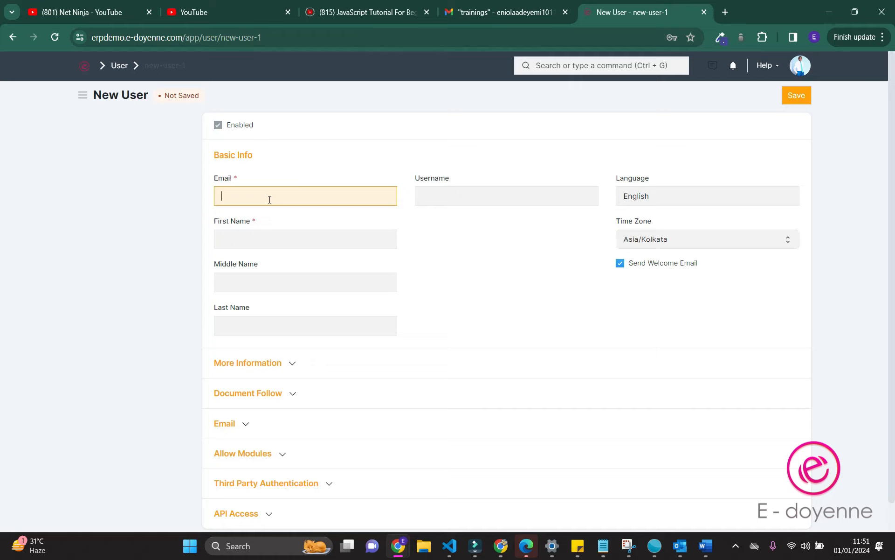
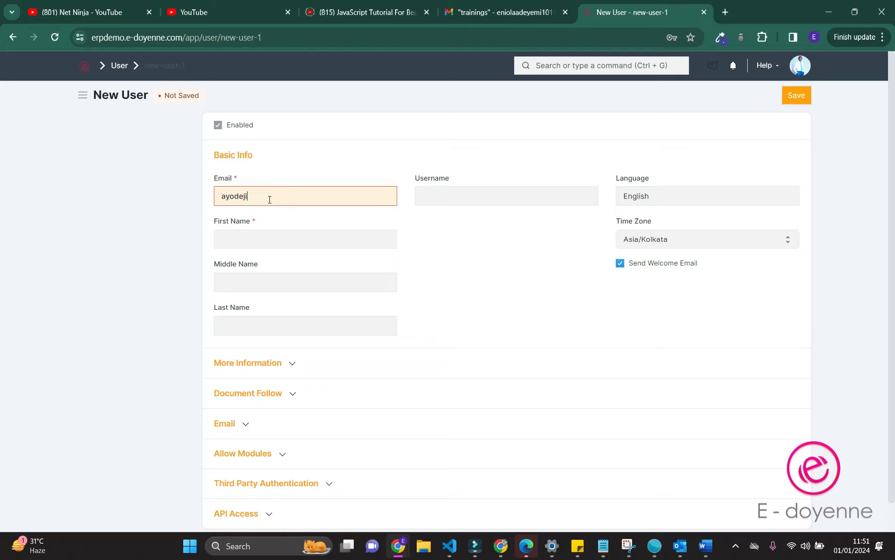
# Fill in the user's first and last name and expand More Information
pyautogui.click(295, 243)
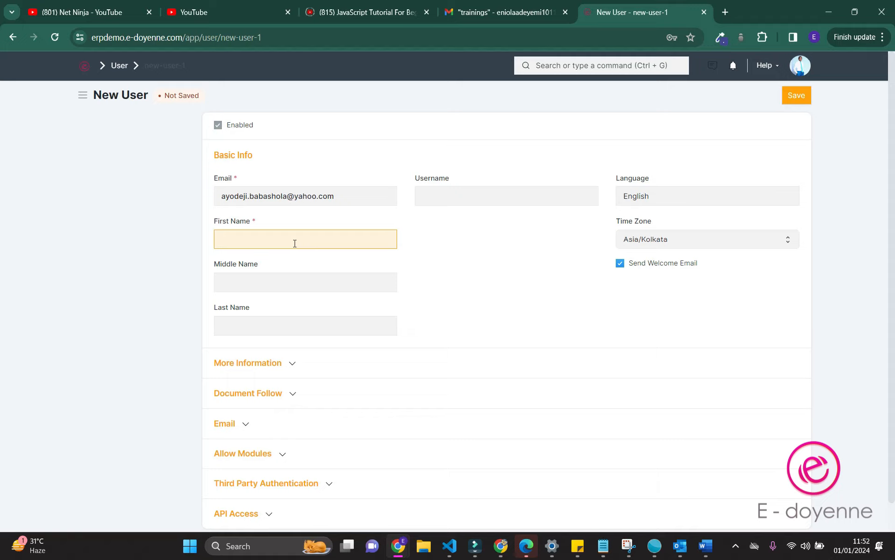
pyautogui.press('Tab')
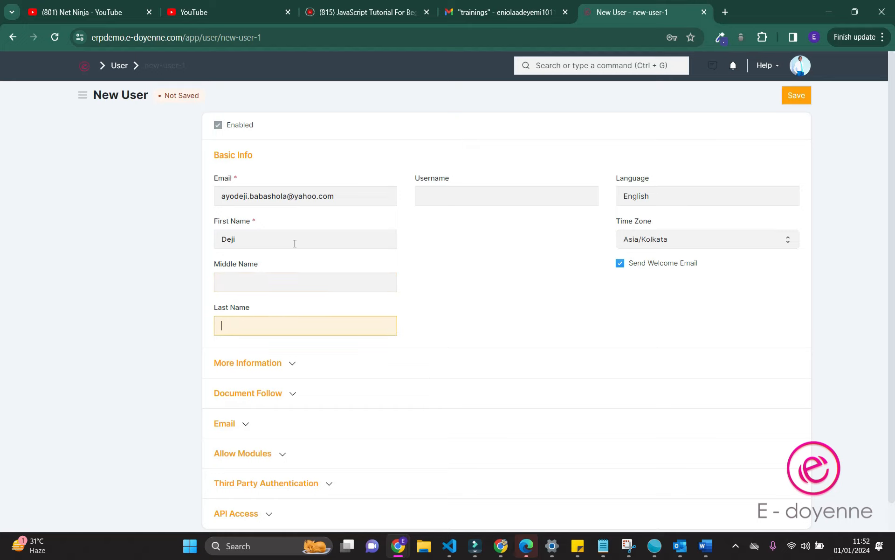
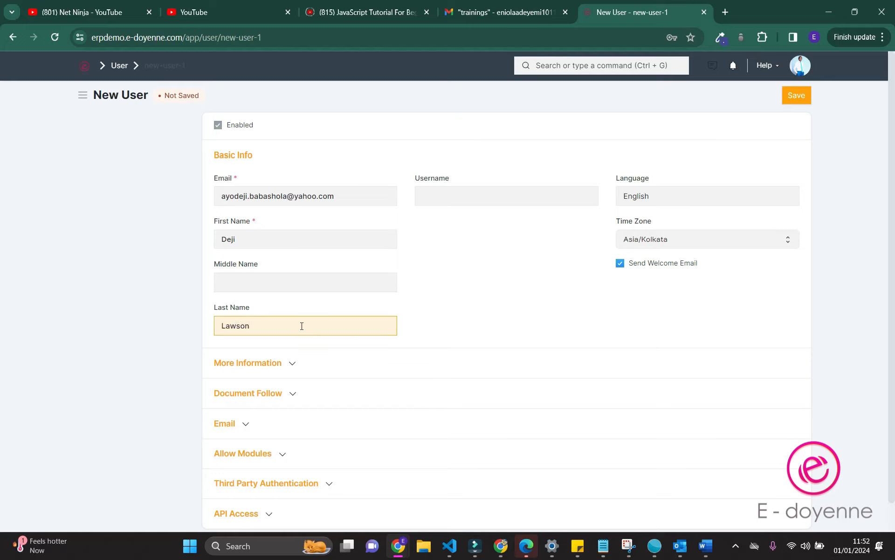
pyautogui.click(266, 363)
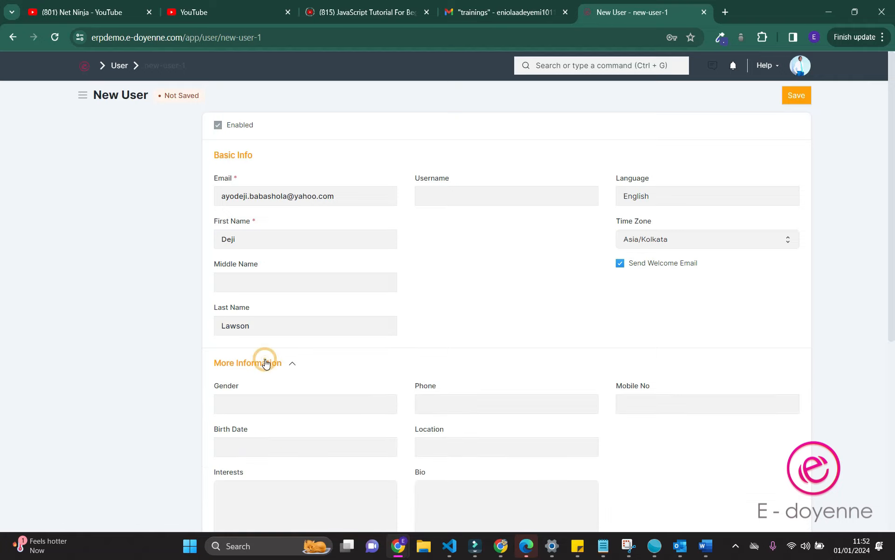
# Collapse More Information and briefly open then close the Email settings section
pyautogui.click(269, 365)
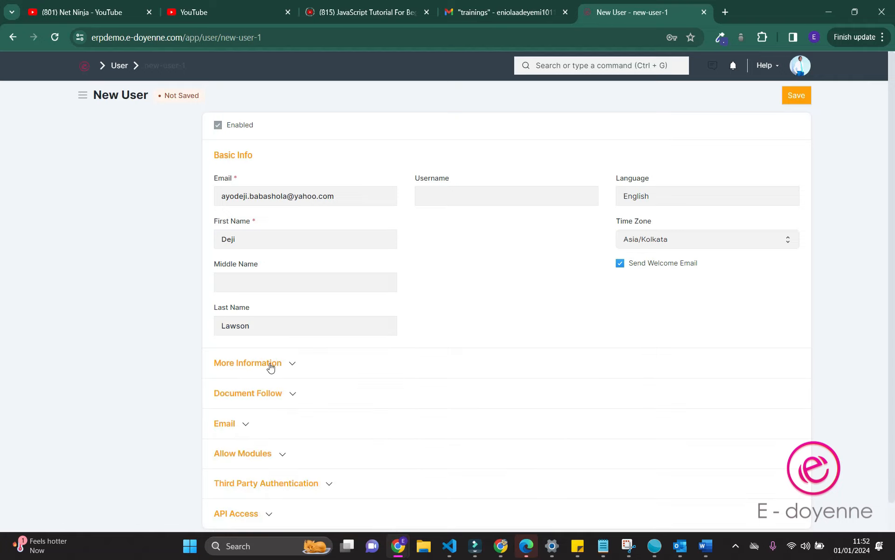
pyautogui.scroll(-1, 270, 365)
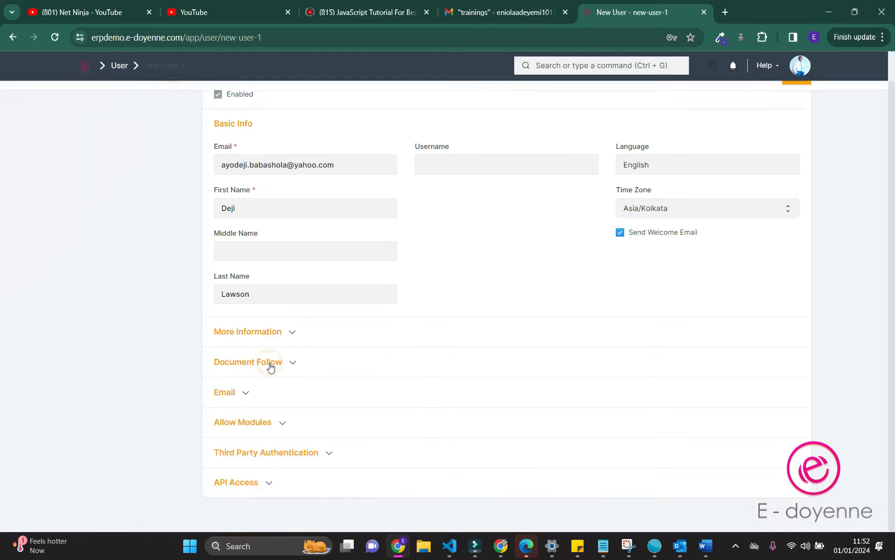
pyautogui.click(227, 396)
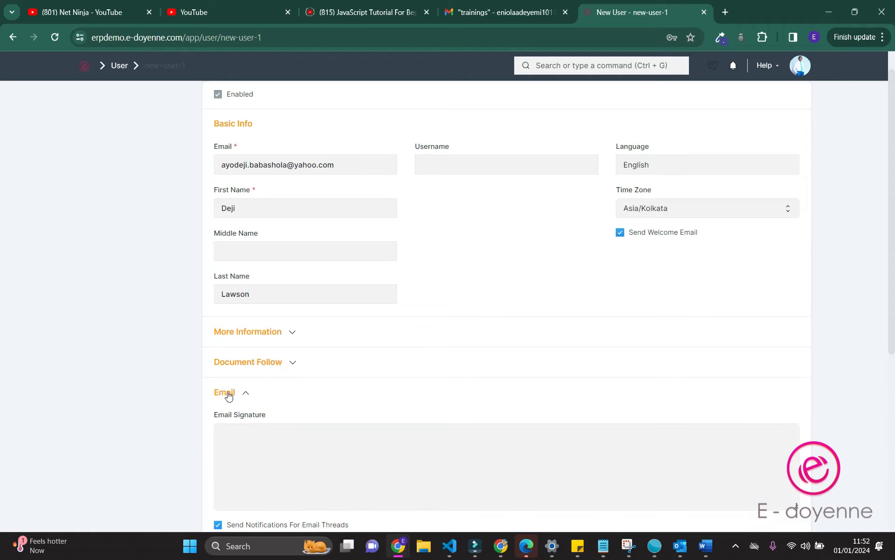
pyautogui.click(251, 435)
pyautogui.rightClick(250, 434)
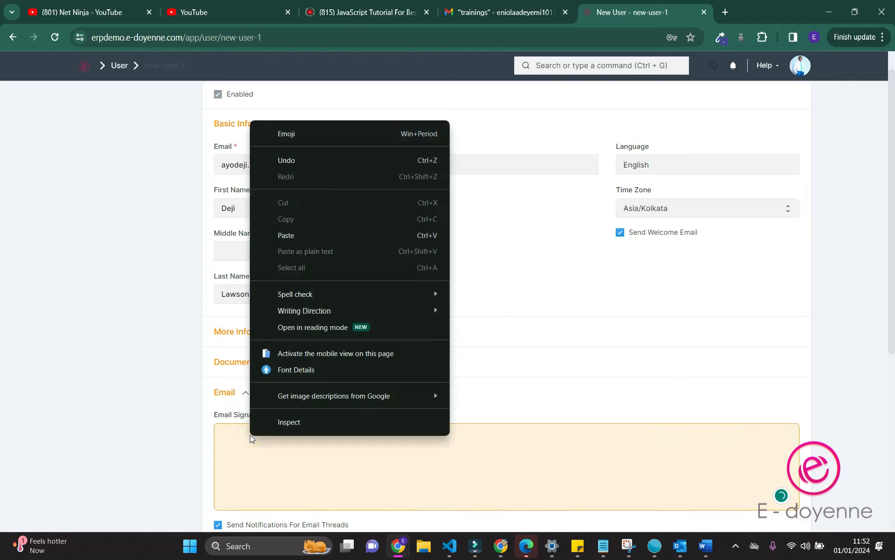
pyautogui.click(221, 395)
pyautogui.click(221, 393)
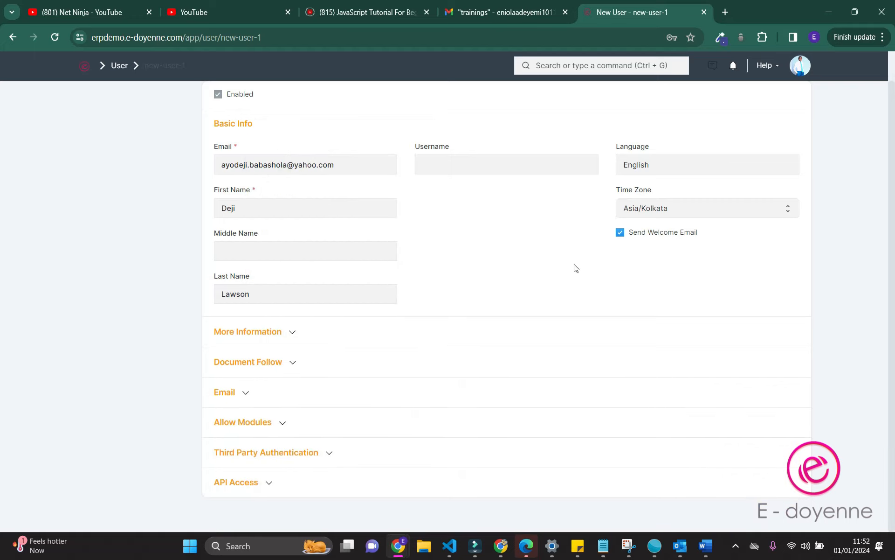
# Focus the Username field, then save the new user record
pyautogui.click(476, 164)
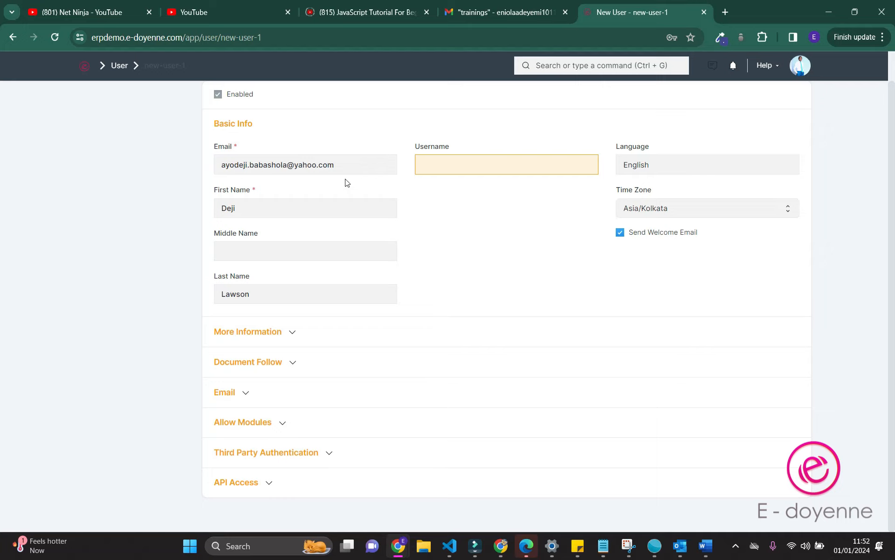
pyautogui.scroll(1, 374, 251)
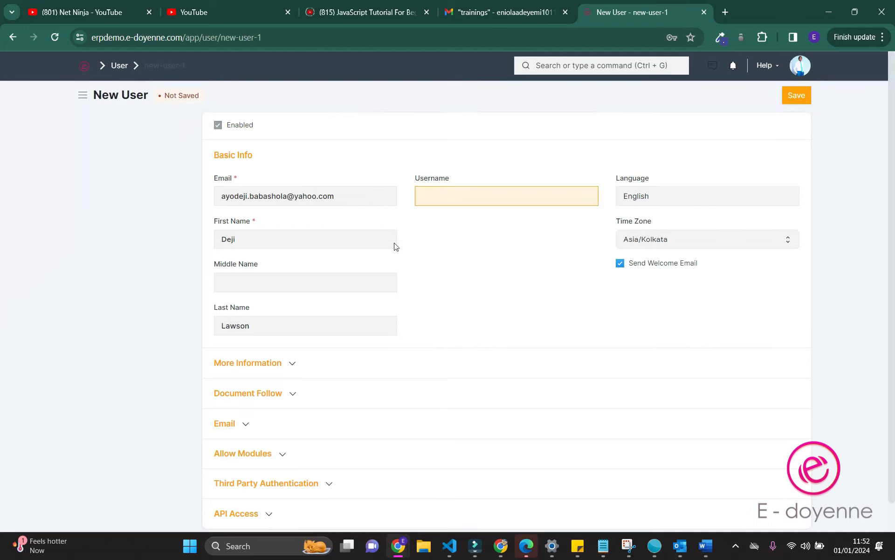
pyautogui.click(802, 95)
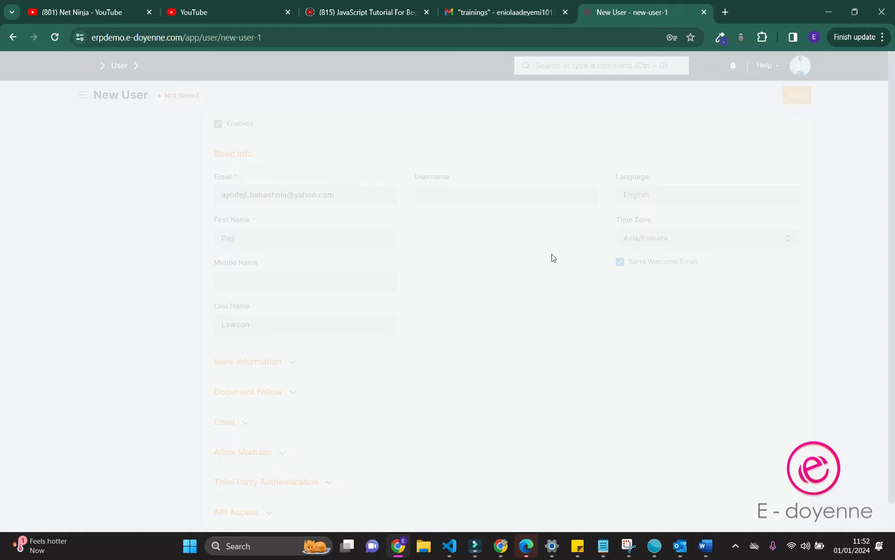
# Dismiss the new-user confirmation and browse the available Role Profile choices without picking one
pyautogui.scroll(-1, 554, 257)
pyautogui.scroll(1, 554, 257)
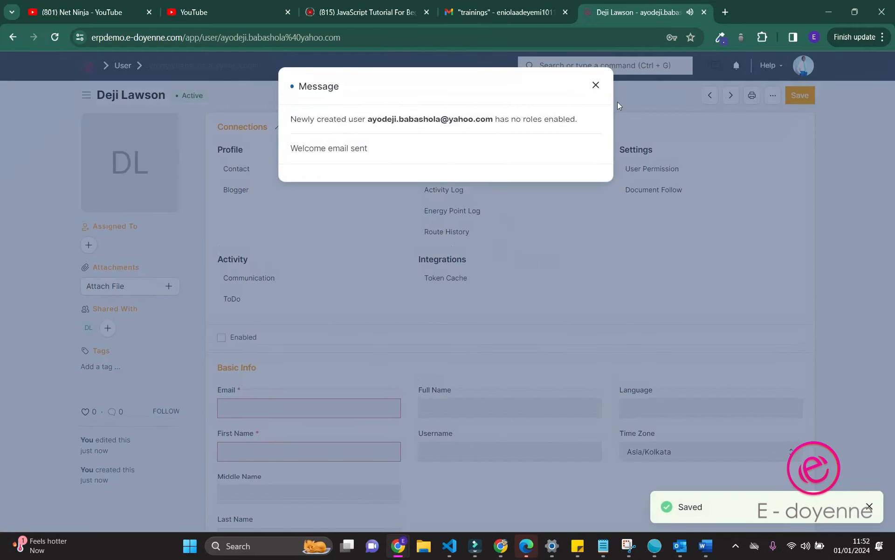
pyautogui.click(596, 85)
pyautogui.scroll(-5, 500, 186)
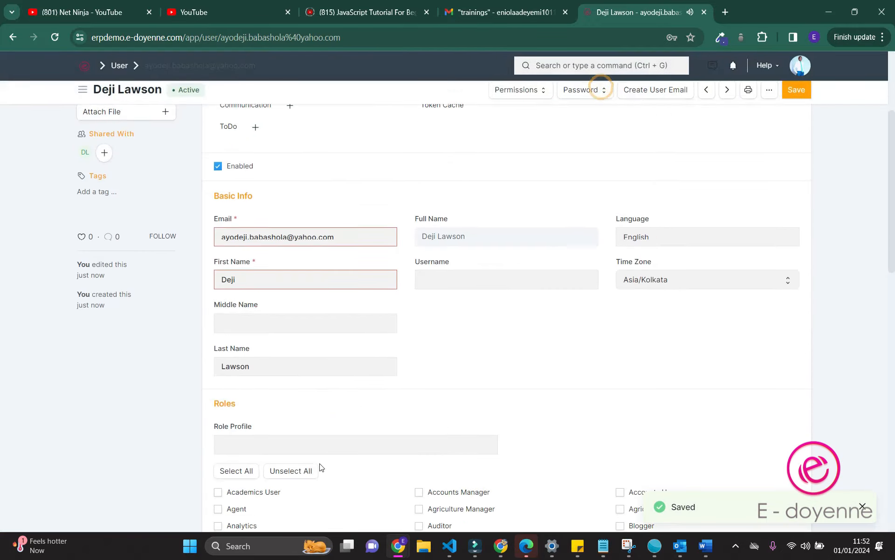
pyautogui.scroll(-4, 320, 466)
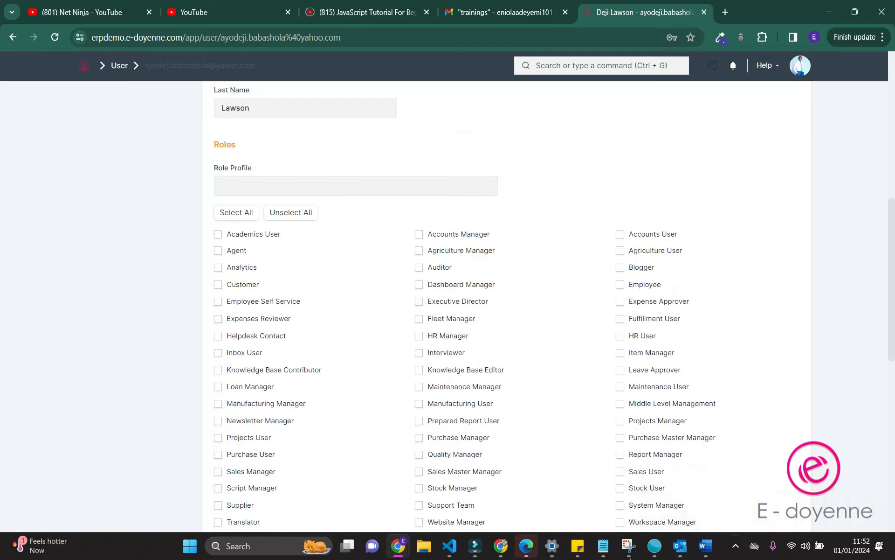
pyautogui.scroll(-3, 729, 428)
pyautogui.scroll(-4, 683, 362)
pyautogui.scroll(8, 683, 361)
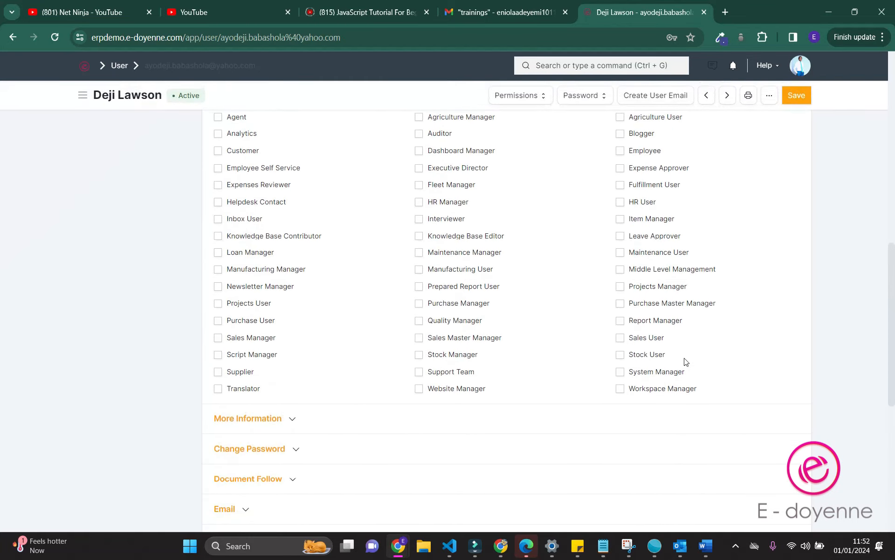
pyautogui.click(298, 219)
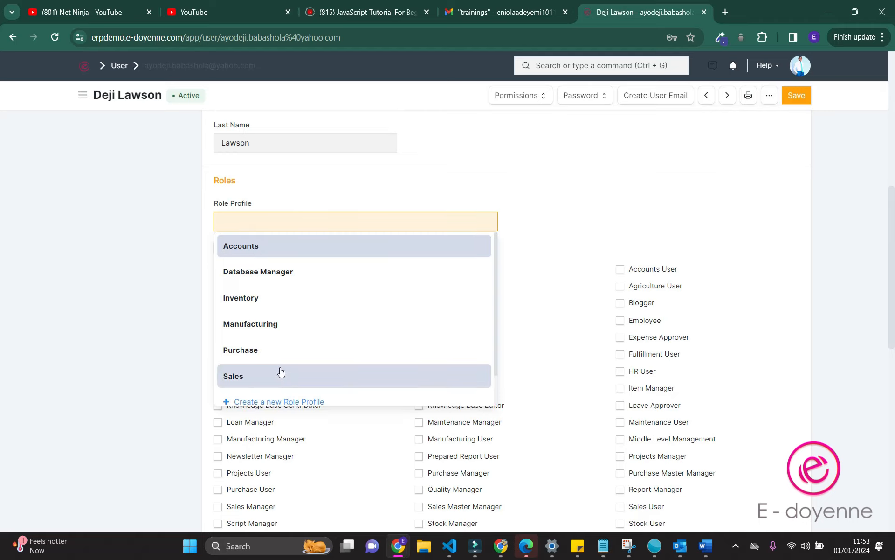
pyautogui.scroll(-1, 280, 371)
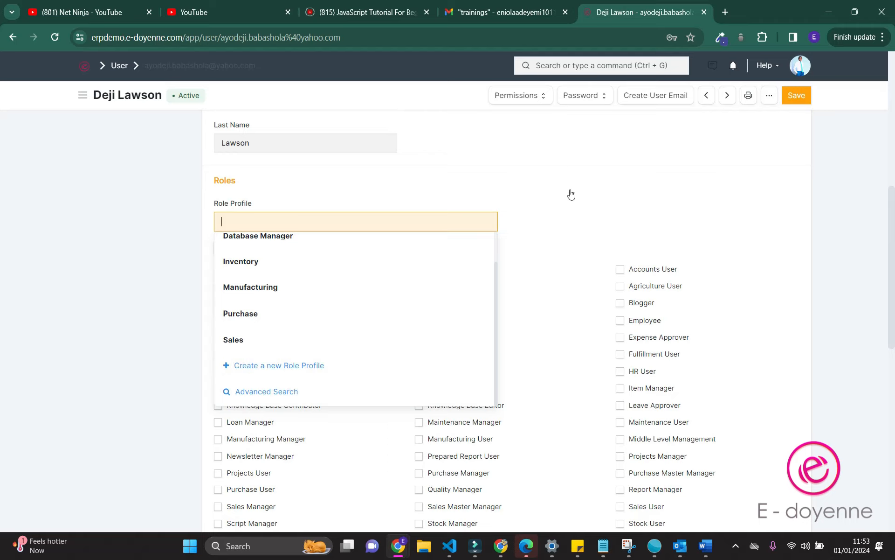
pyautogui.click(619, 191)
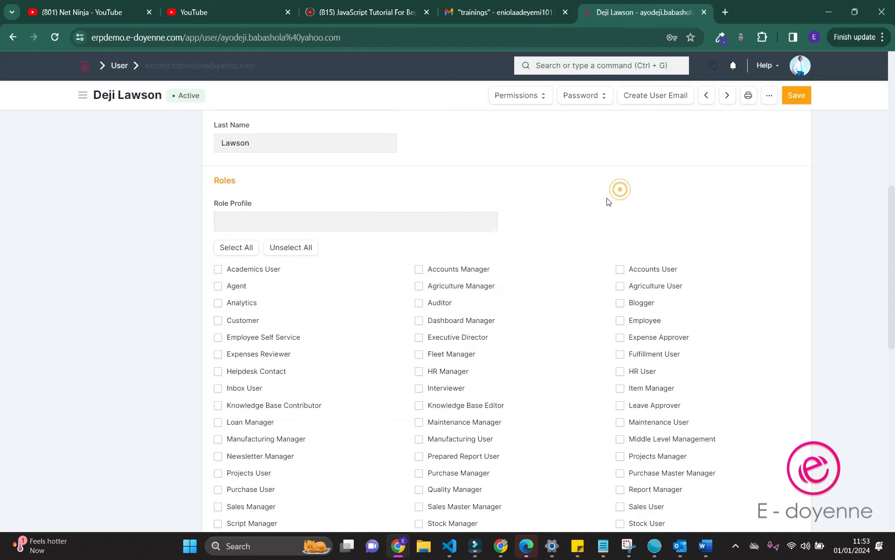
# Tick the Accounts Manager role and save the user record
pyautogui.click(420, 269)
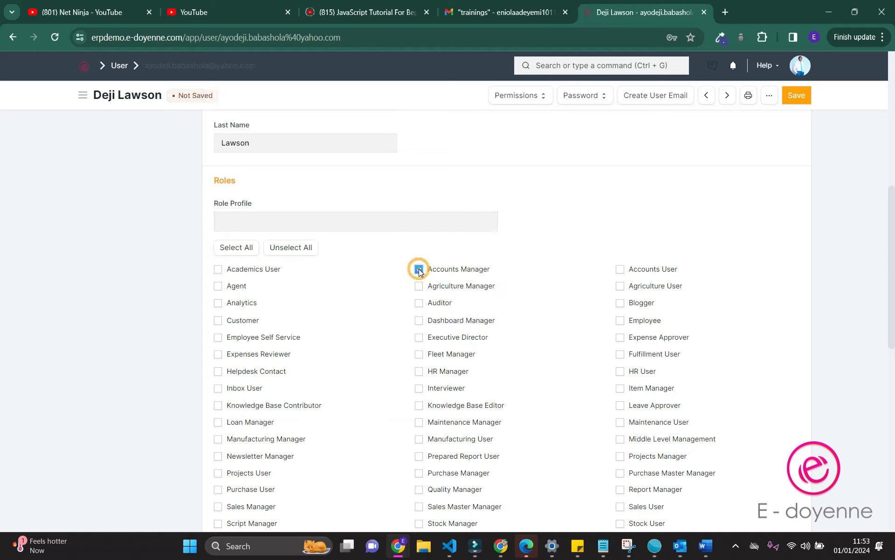
pyautogui.scroll(-6, 419, 271)
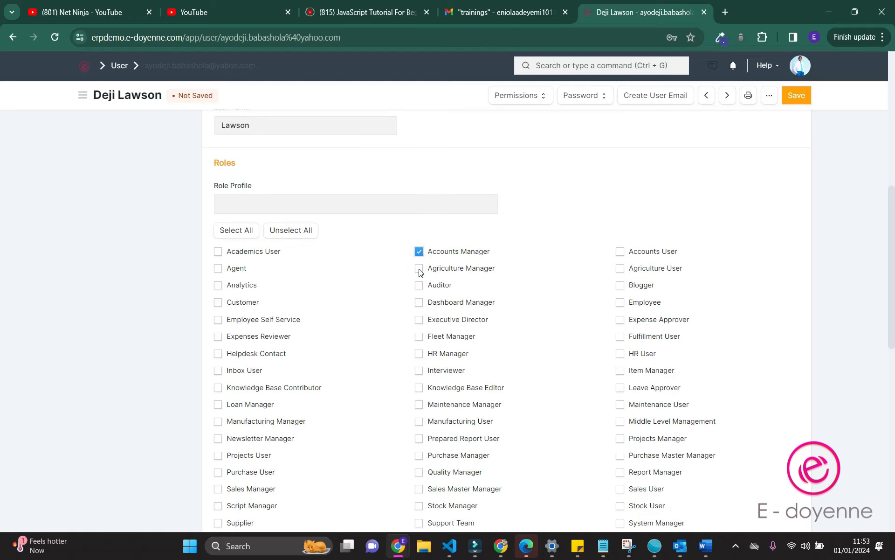
pyautogui.scroll(-2, 419, 272)
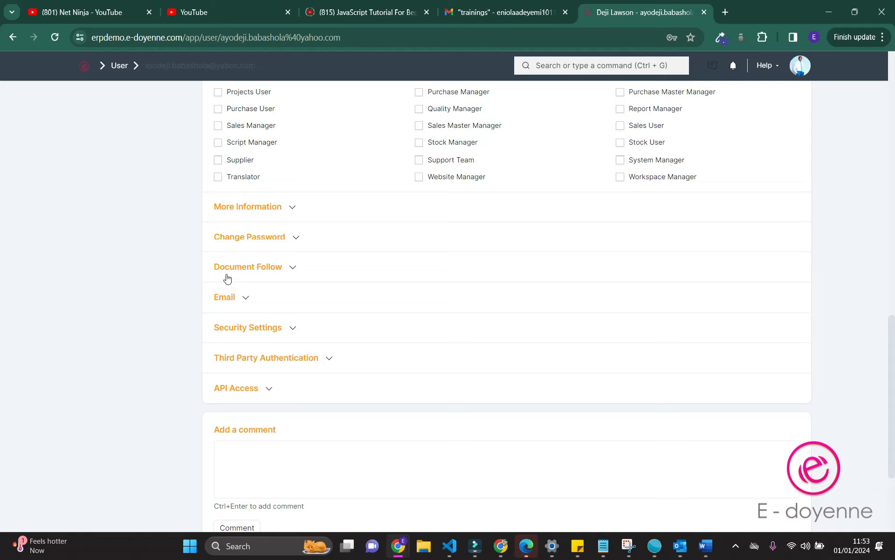
pyautogui.scroll(7, 570, 261)
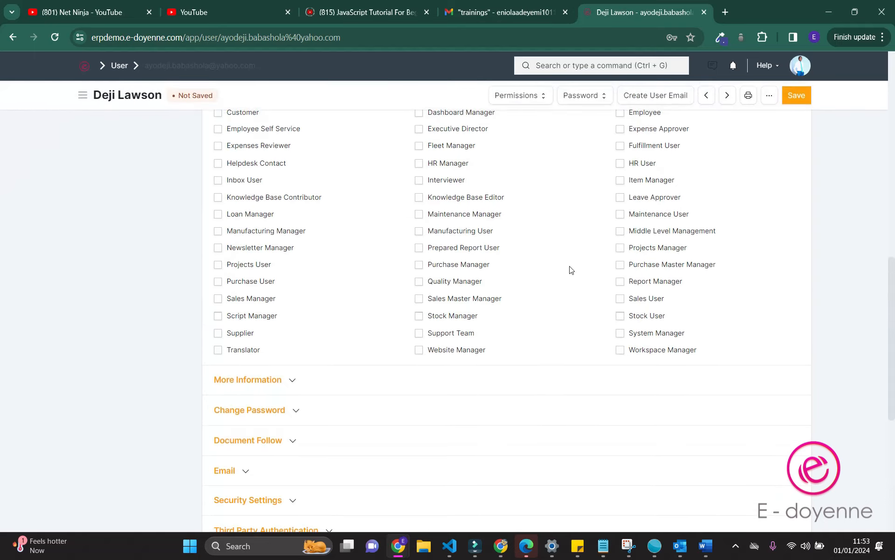
pyautogui.click(805, 94)
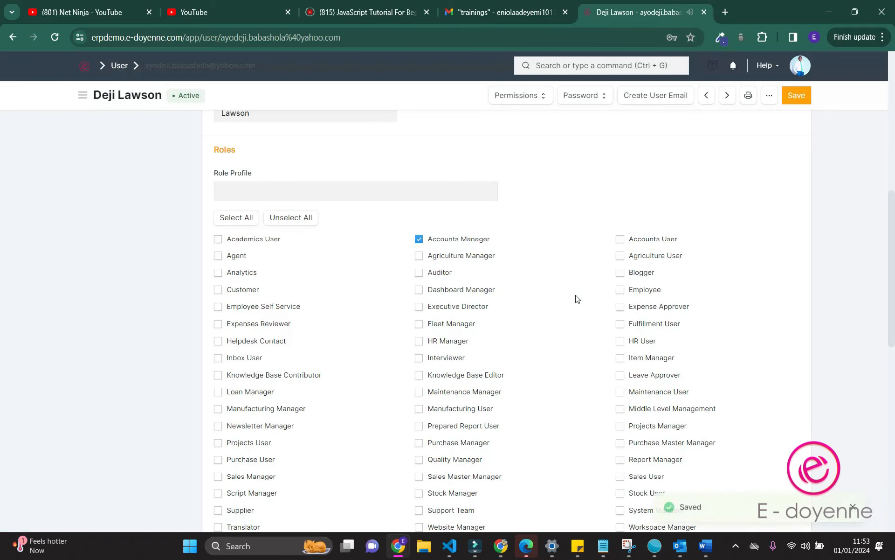
pyautogui.scroll(-6, 578, 299)
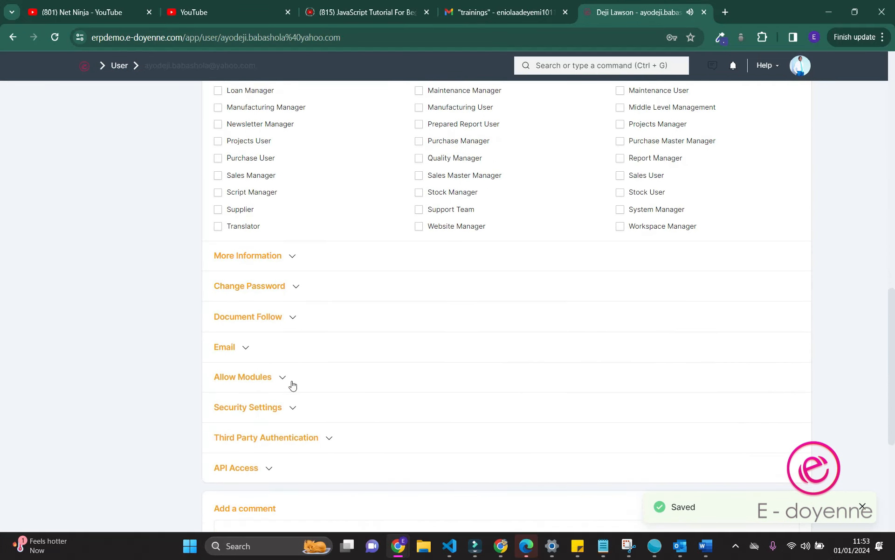
# Expand Allow Modules, glance at the Module Profile choices, then reload the user form
pyautogui.click(264, 380)
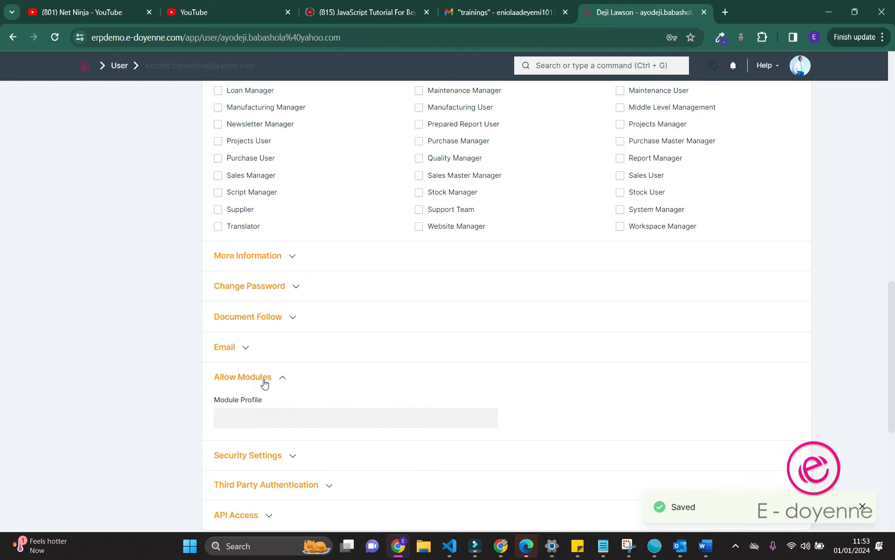
pyautogui.rightClick(241, 377)
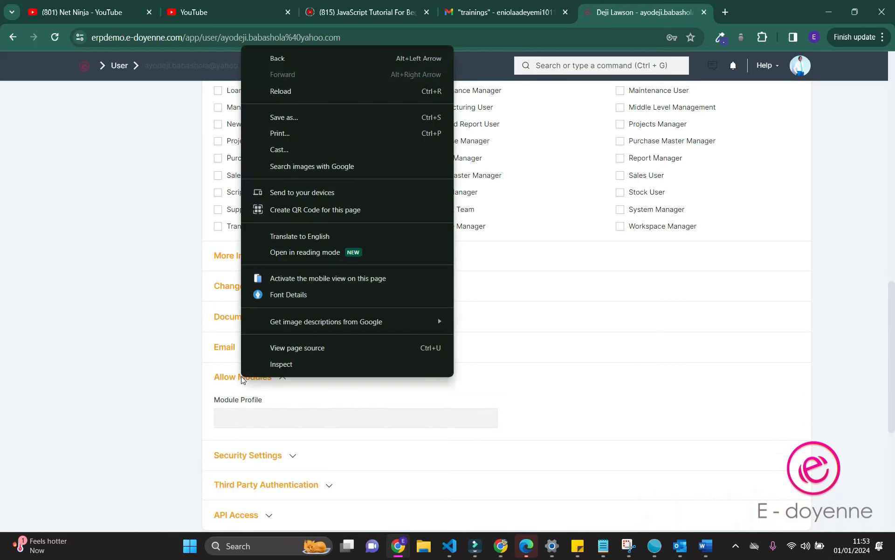
pyautogui.click(218, 378)
pyautogui.click(219, 377)
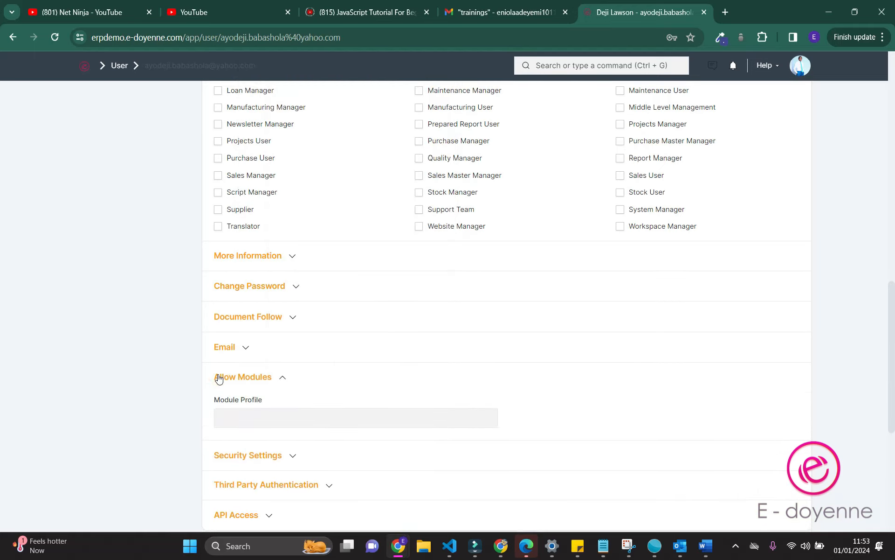
pyautogui.click(238, 416)
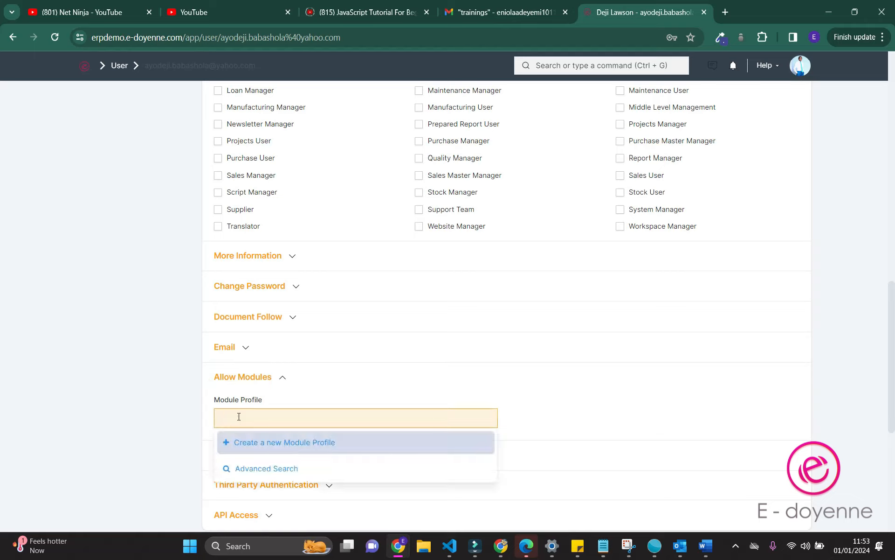
pyautogui.click(334, 392)
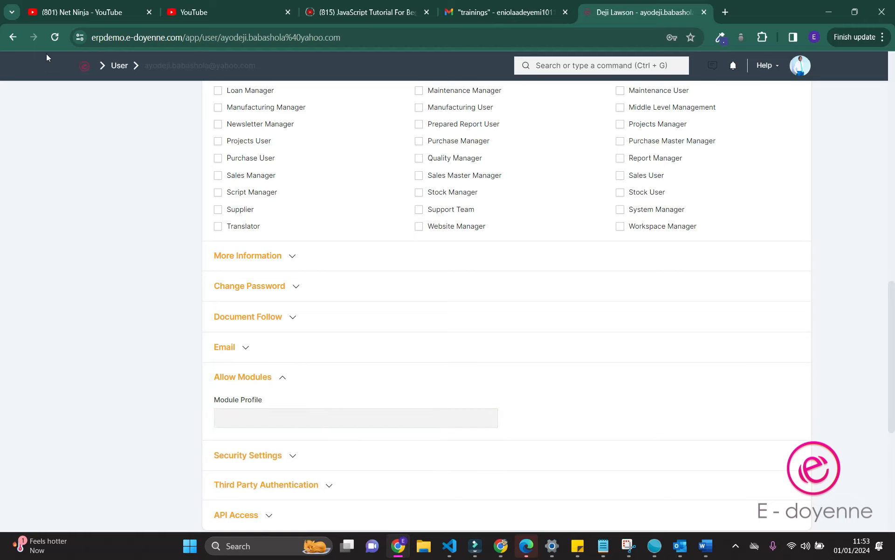
pyautogui.click(54, 37)
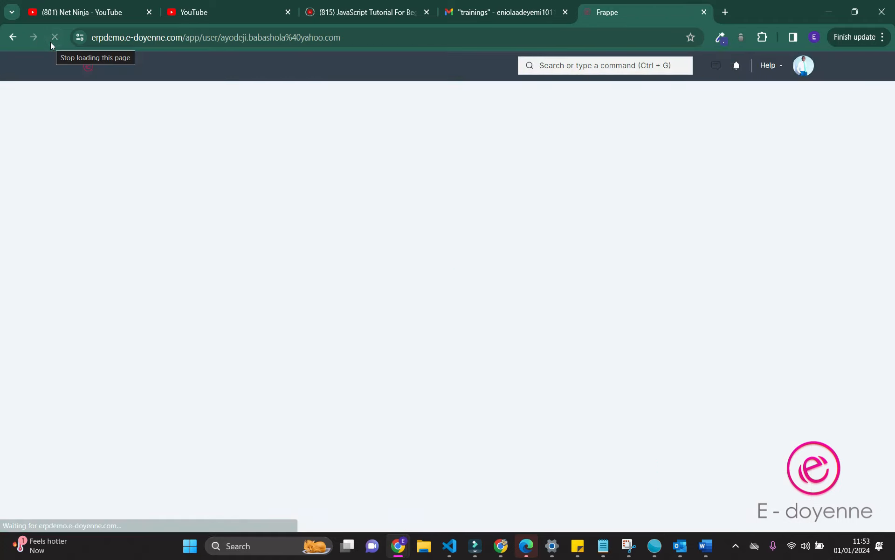
pyautogui.scroll(-10, 264, 245)
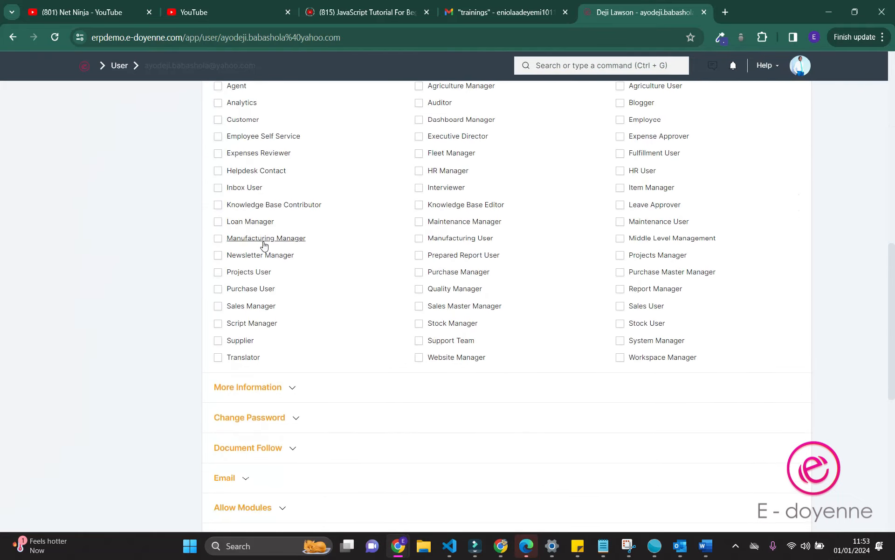
pyautogui.scroll(5, 264, 246)
pyautogui.scroll(-8, 264, 246)
pyautogui.scroll(2, 264, 246)
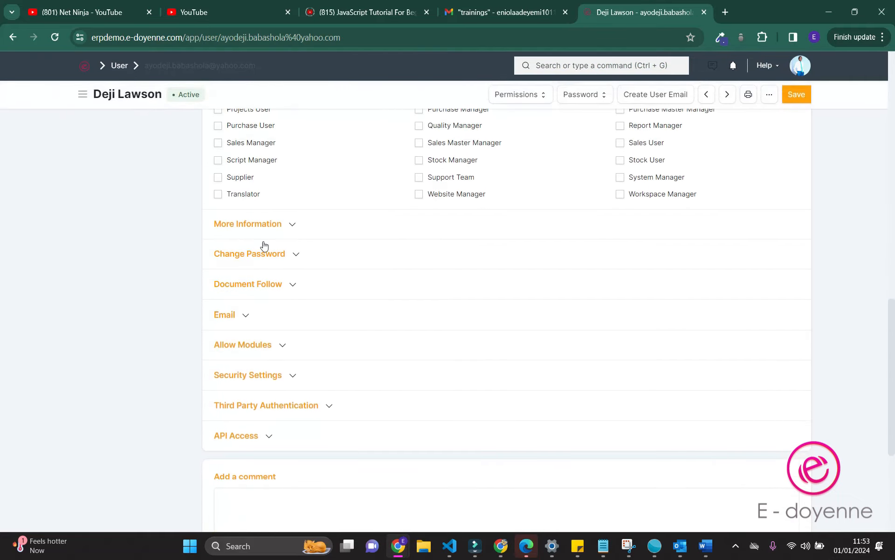
pyautogui.scroll(-3, 264, 246)
# Unselect all modules, tick CRM and Communication, and save the user
pyautogui.click(244, 279)
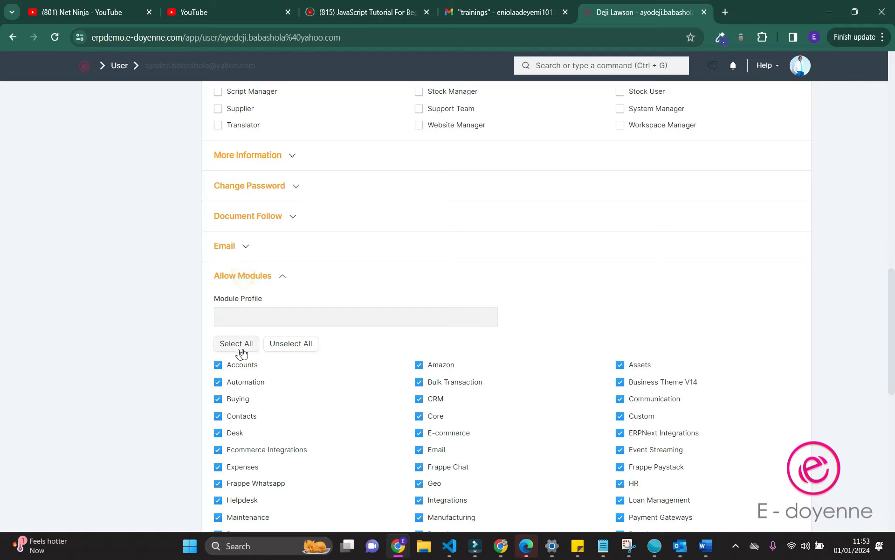
pyautogui.click(289, 347)
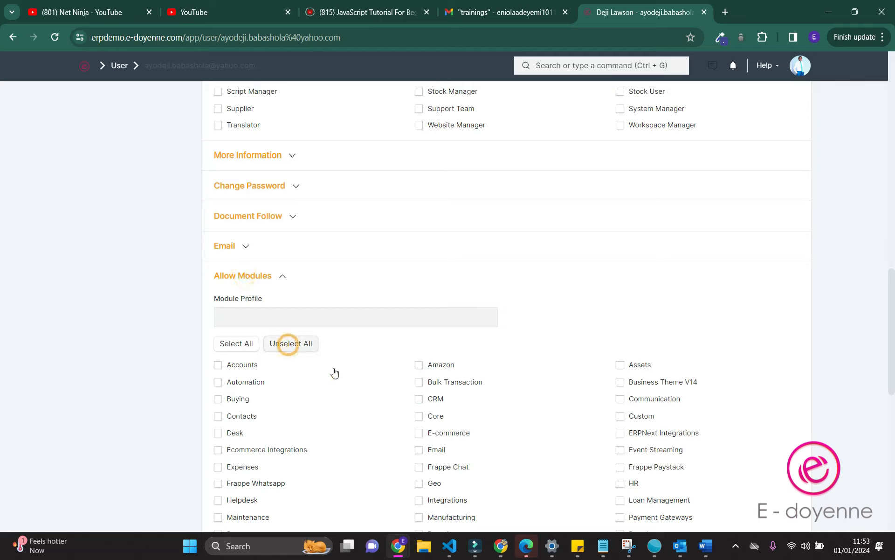
pyautogui.click(419, 399)
pyautogui.click(418, 399)
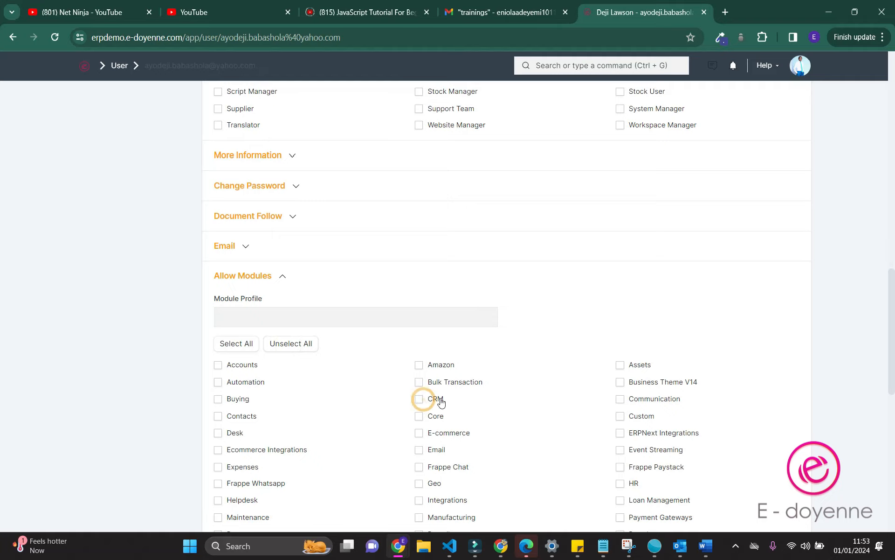
pyautogui.click(419, 399)
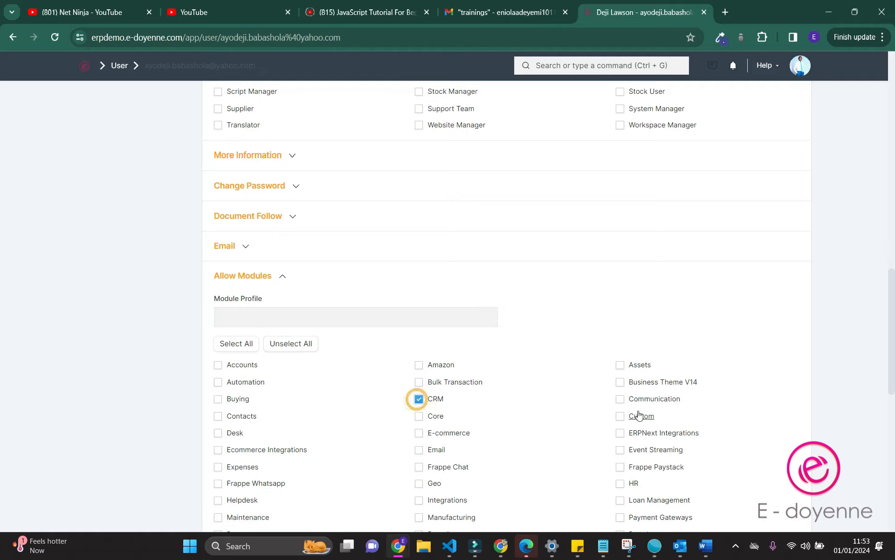
pyautogui.click(619, 399)
pyautogui.scroll(15, 618, 401)
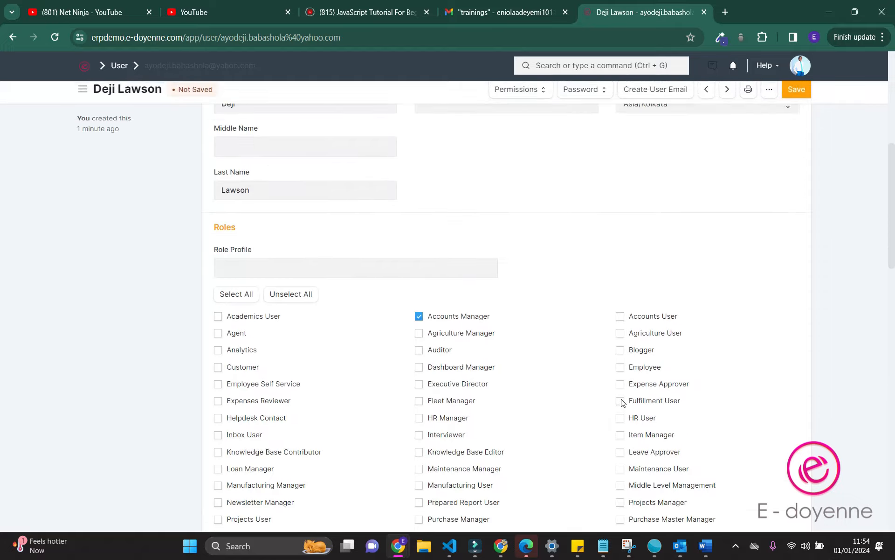
pyautogui.click(798, 102)
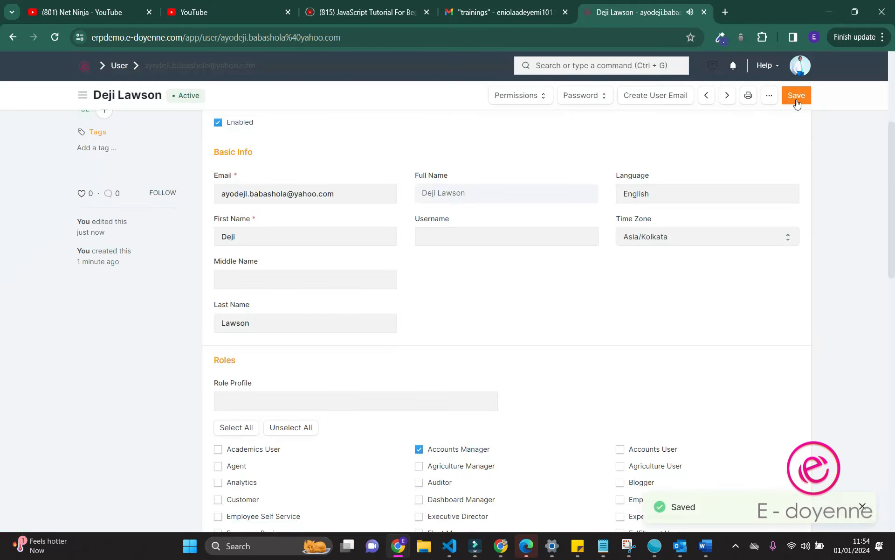
pyautogui.scroll(-15, 648, 322)
pyautogui.scroll(2, 650, 321)
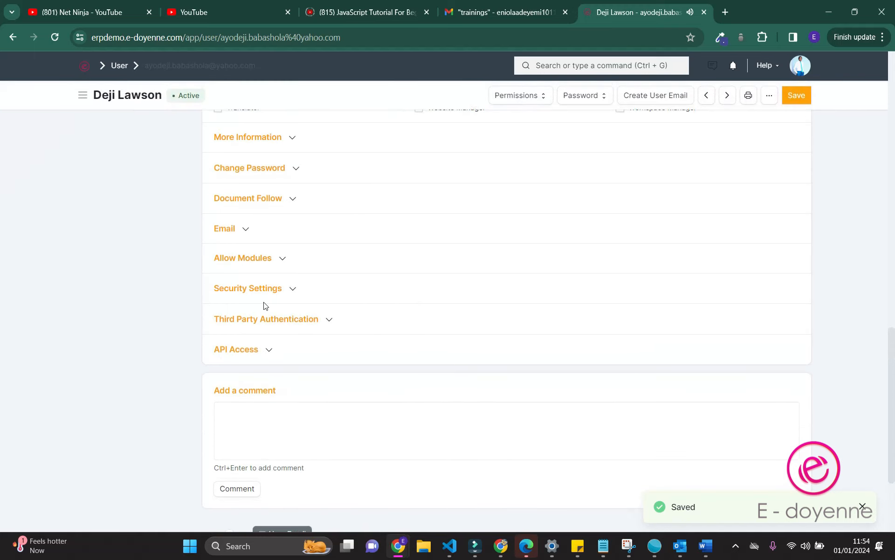
# Review the Change Password and Document Follow sections, leaving no new password set
pyautogui.scroll(4, 292, 306)
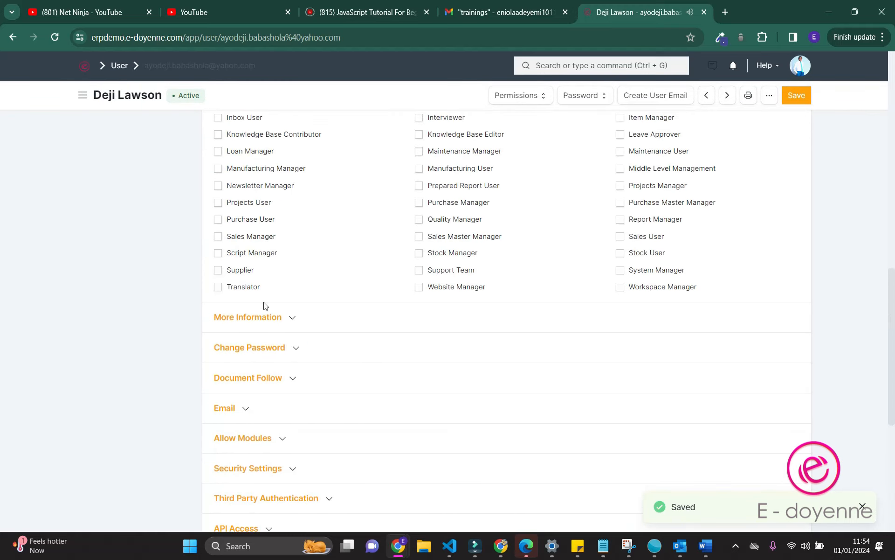
pyautogui.click(260, 349)
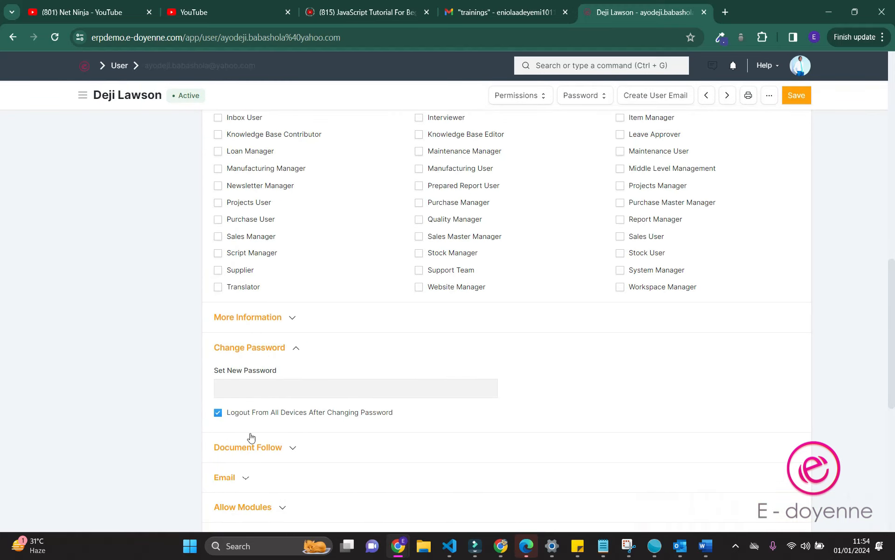
pyautogui.click(261, 386)
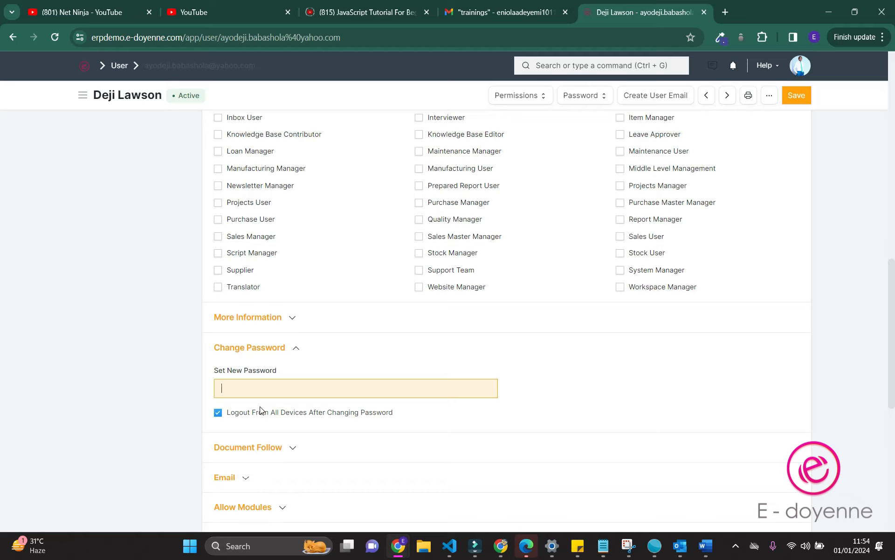
pyautogui.click(261, 456)
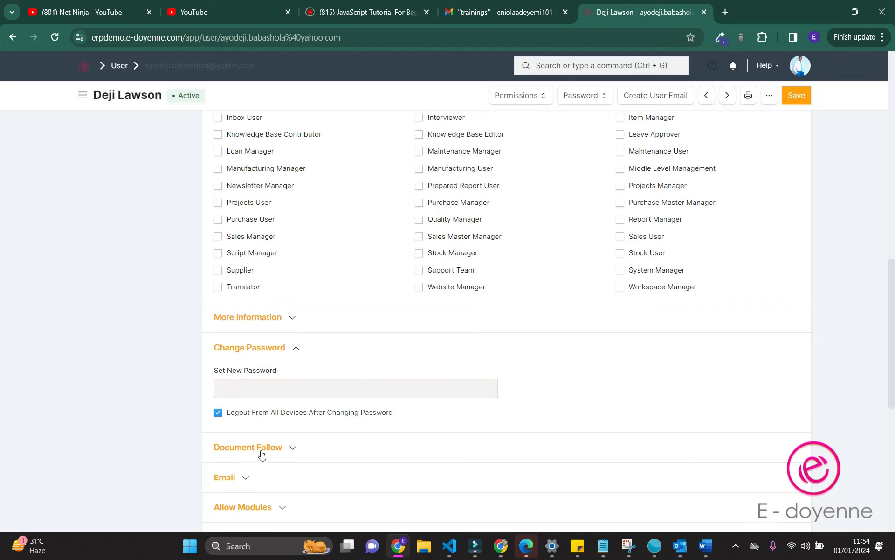
pyautogui.scroll(-1, 261, 455)
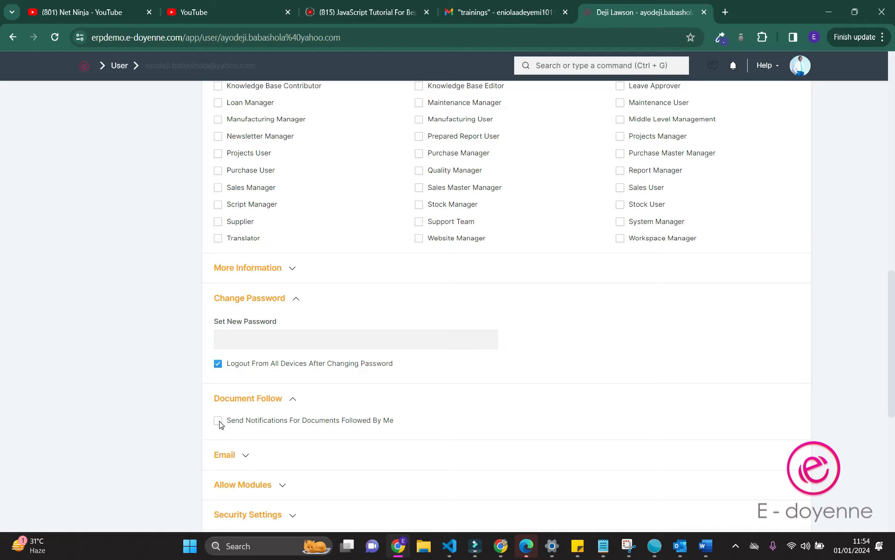
pyautogui.click(225, 455)
pyautogui.click(225, 455)
pyautogui.scroll(-3, 227, 460)
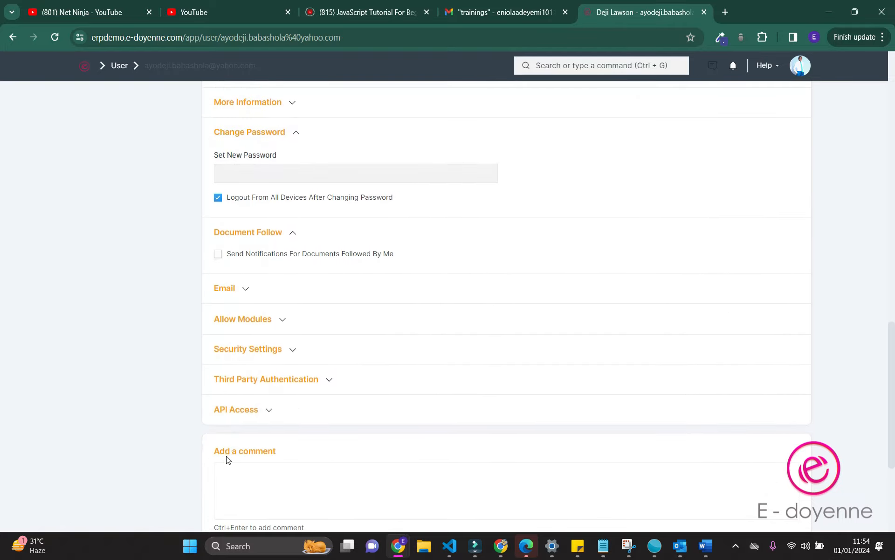
# Expand Security Settings and inspect the Restrict IP and User Type fields
pyautogui.click(232, 358)
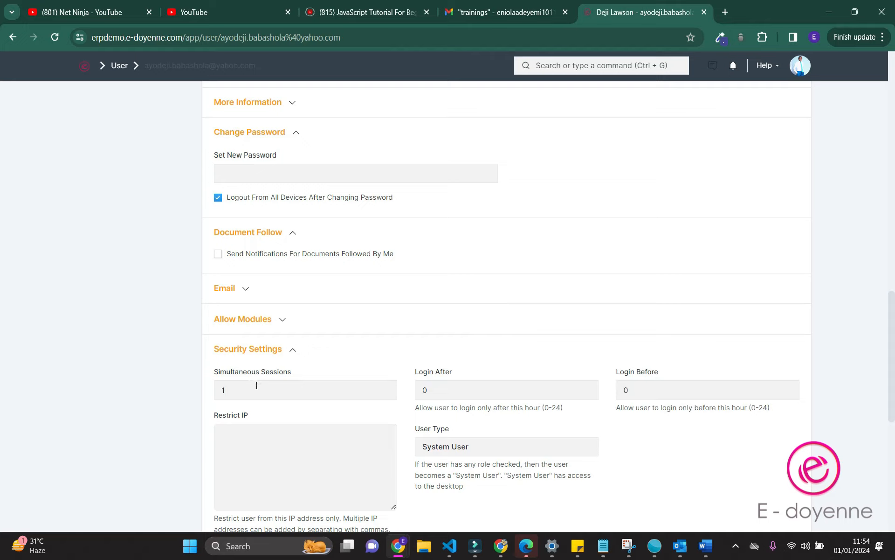
pyautogui.click(276, 454)
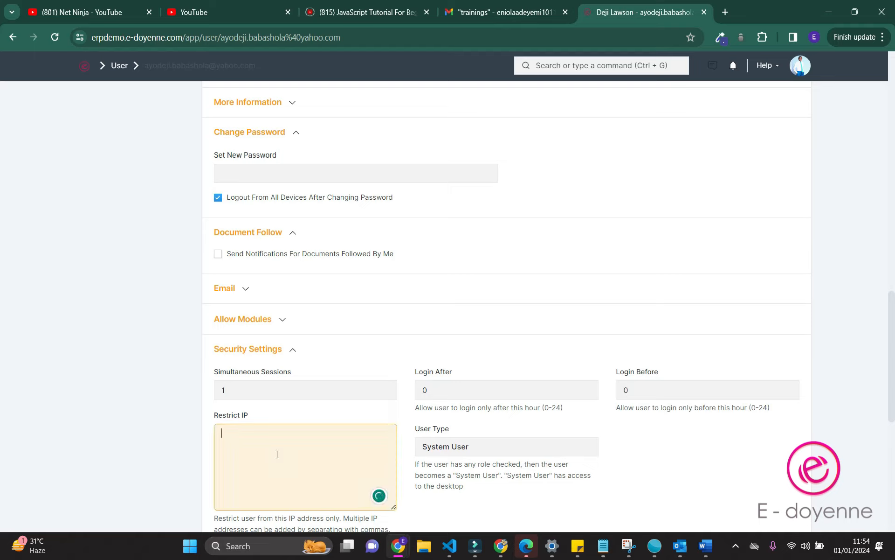
pyautogui.click(506, 443)
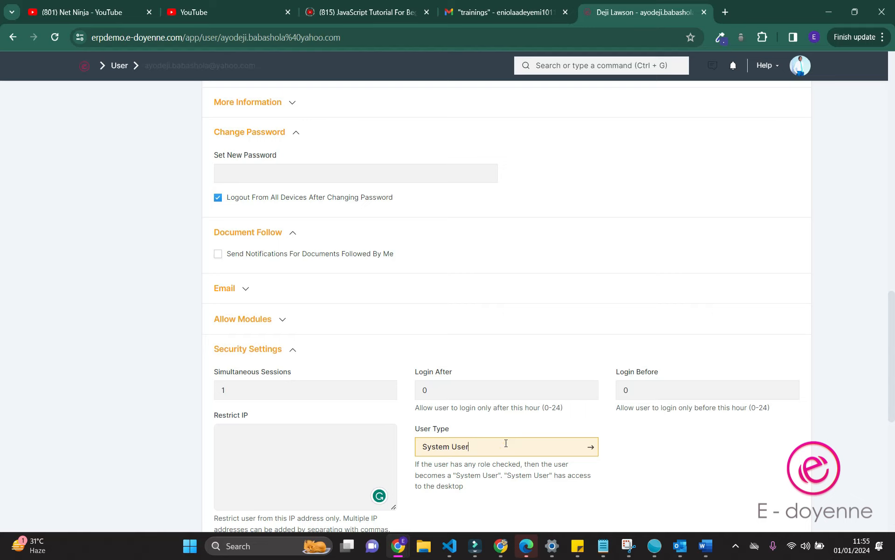
pyautogui.scroll(-5, 505, 443)
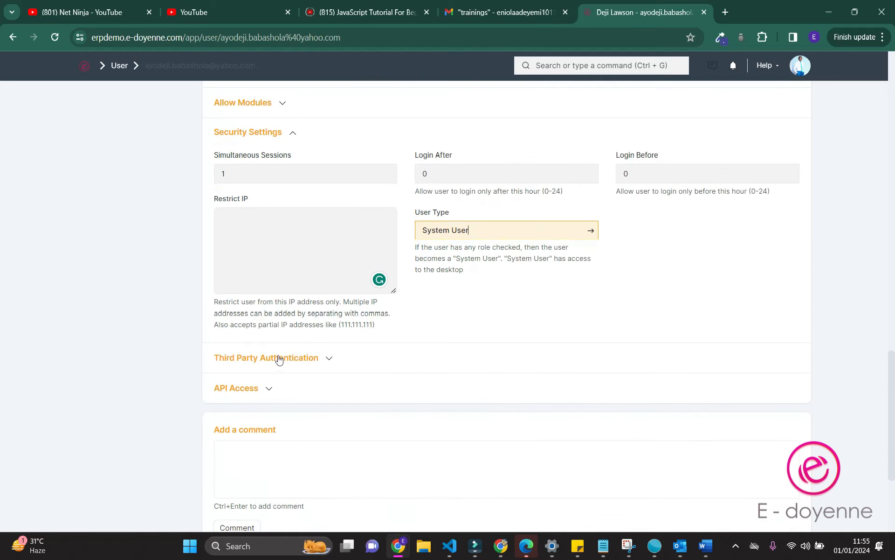
# Toggle Third Party Authentication open and closed, then expand the API Access section
pyautogui.click(277, 358)
pyautogui.click(277, 357)
pyautogui.click(278, 358)
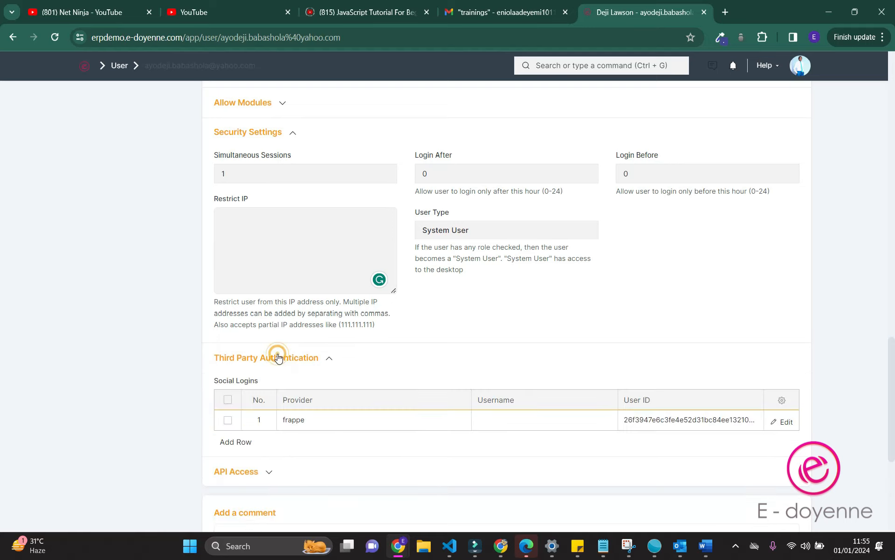
pyautogui.click(277, 358)
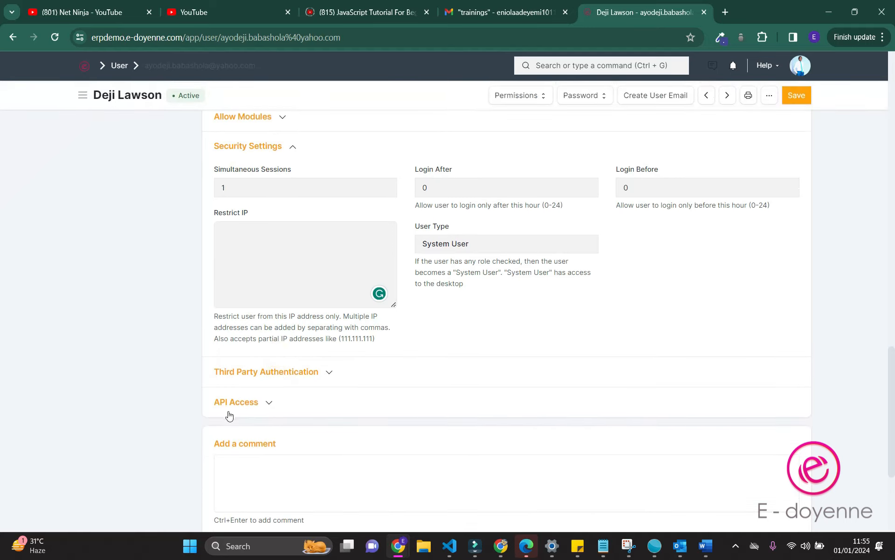
pyautogui.click(236, 404)
pyautogui.click(236, 404)
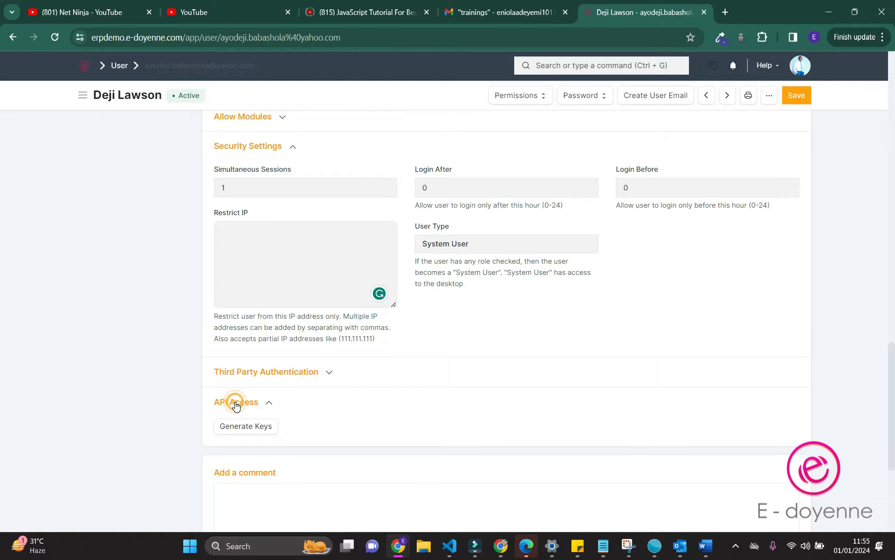
pyautogui.scroll(-5, 236, 405)
pyautogui.scroll(15, 235, 404)
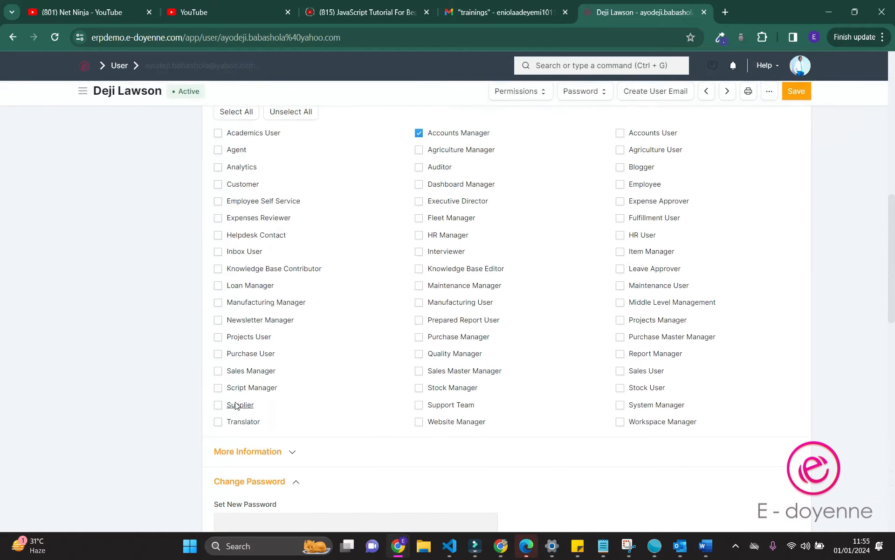
# Check the Permissions dropdown and the Roles list, then open the user's Password options
pyautogui.scroll(10, 236, 405)
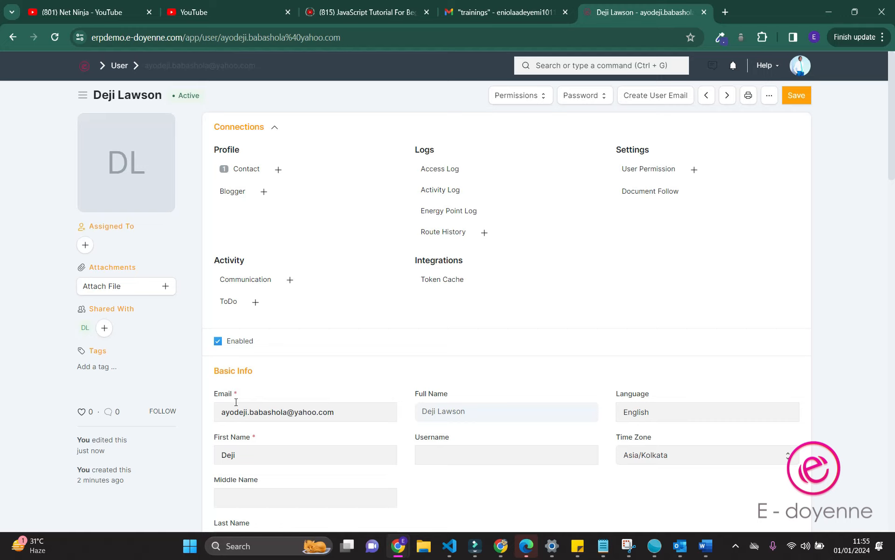
pyautogui.click(592, 37)
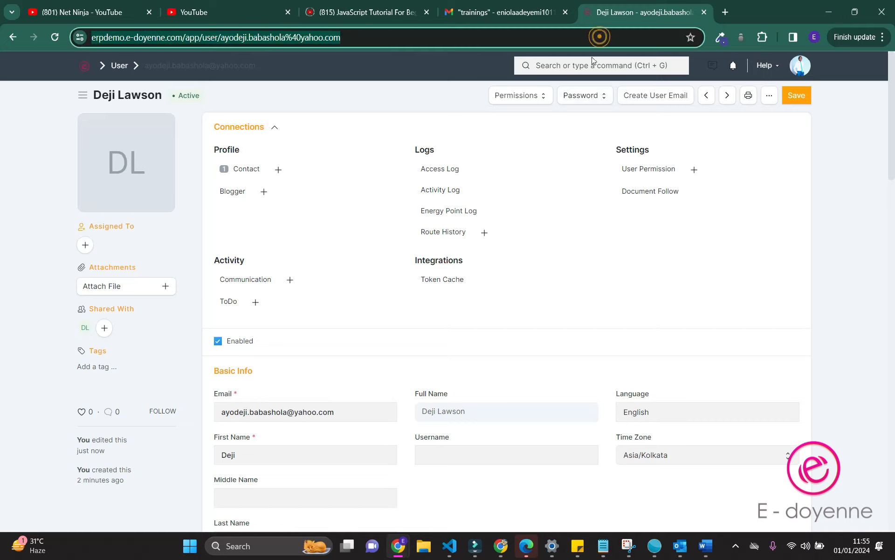
pyautogui.click(524, 96)
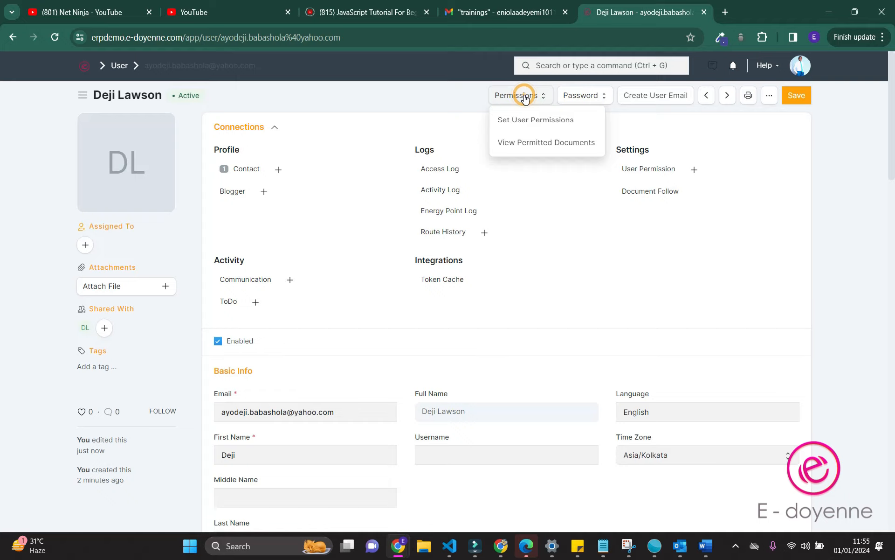
pyautogui.click(525, 95)
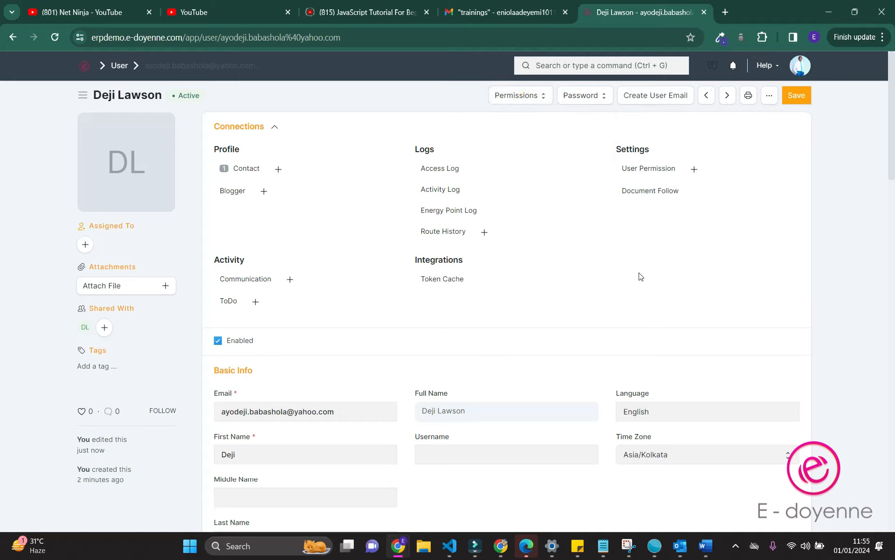
pyautogui.scroll(-7, 639, 275)
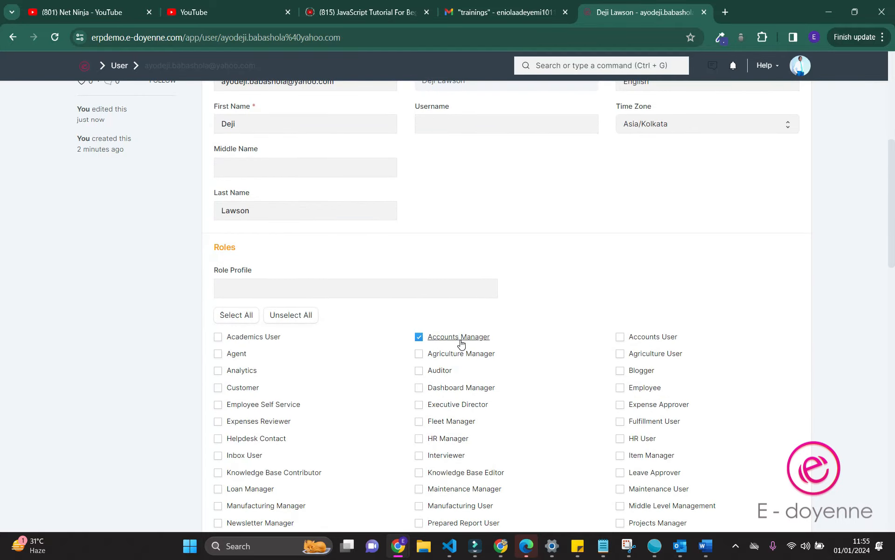
pyautogui.scroll(5, 466, 340)
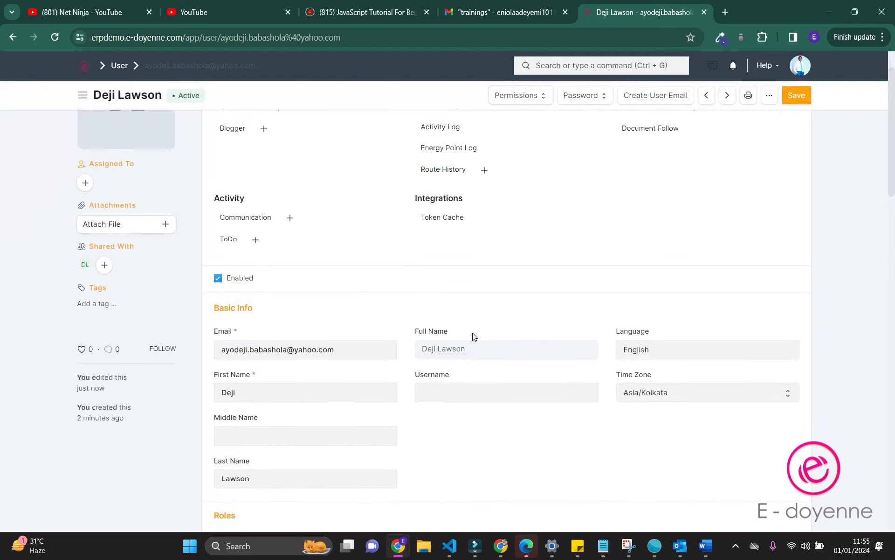
pyautogui.scroll(1, 474, 336)
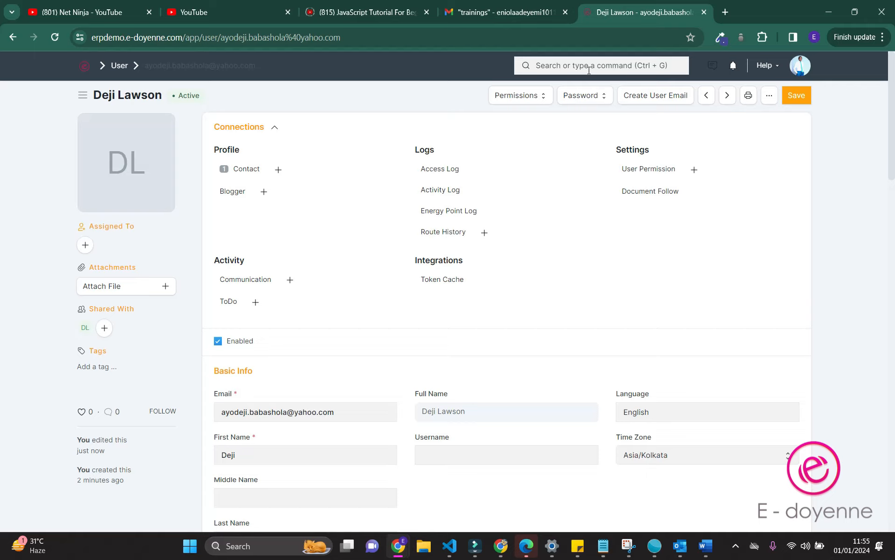
pyautogui.click(595, 98)
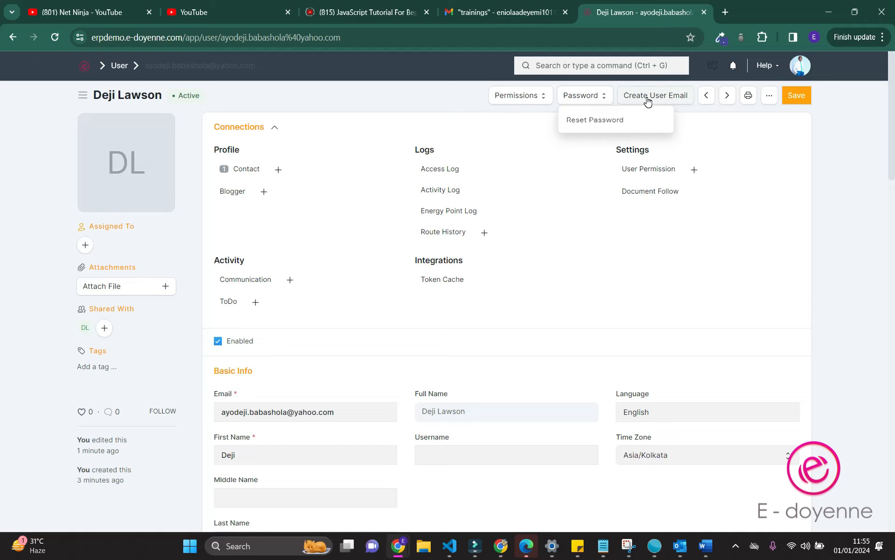
# Search 'employee' to reach the Employee List and start a new Employee record
pyautogui.click(620, 65)
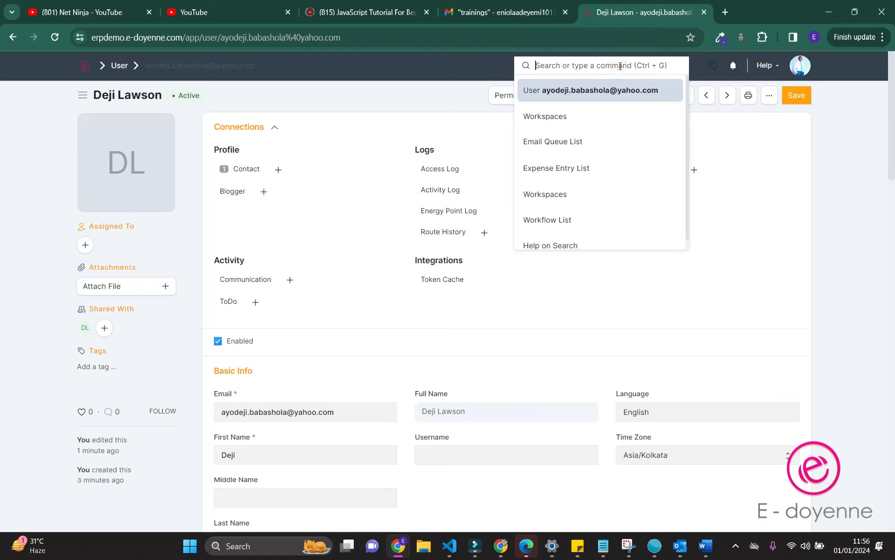
pyautogui.write('employee')
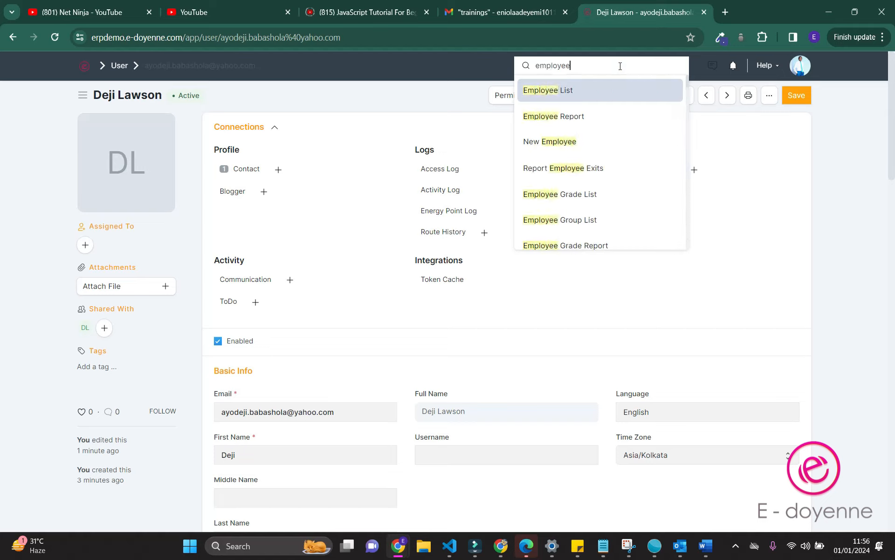
pyautogui.rightClick(557, 93)
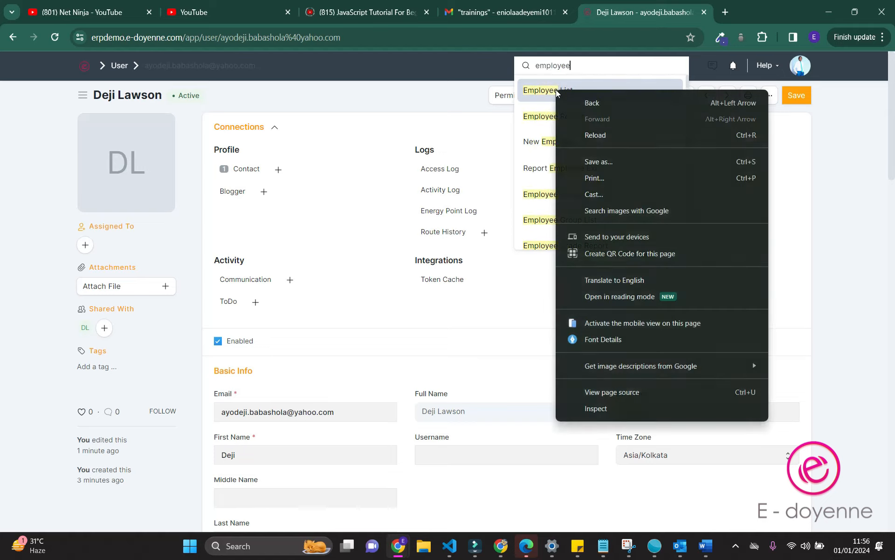
pyautogui.click(527, 90)
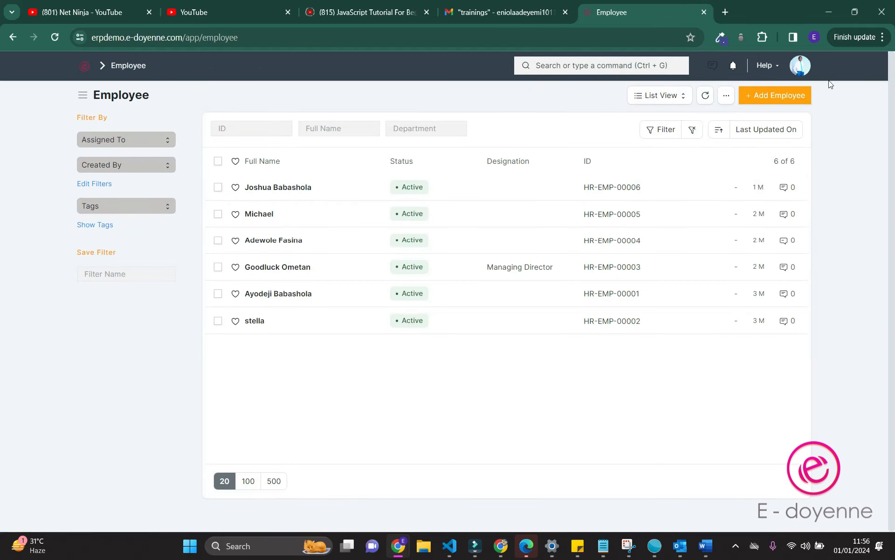
pyautogui.click(759, 99)
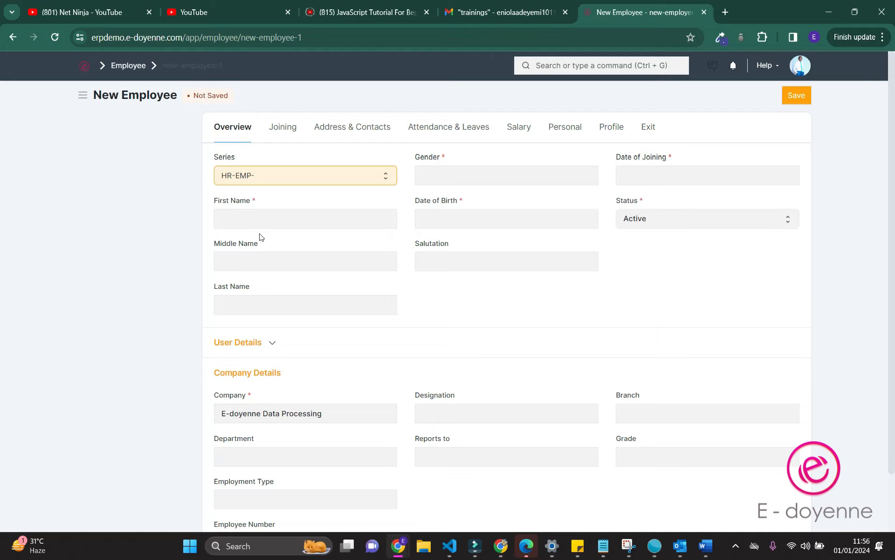
# Enter the employee's first and last name and set gender to Male
pyautogui.click(253, 218)
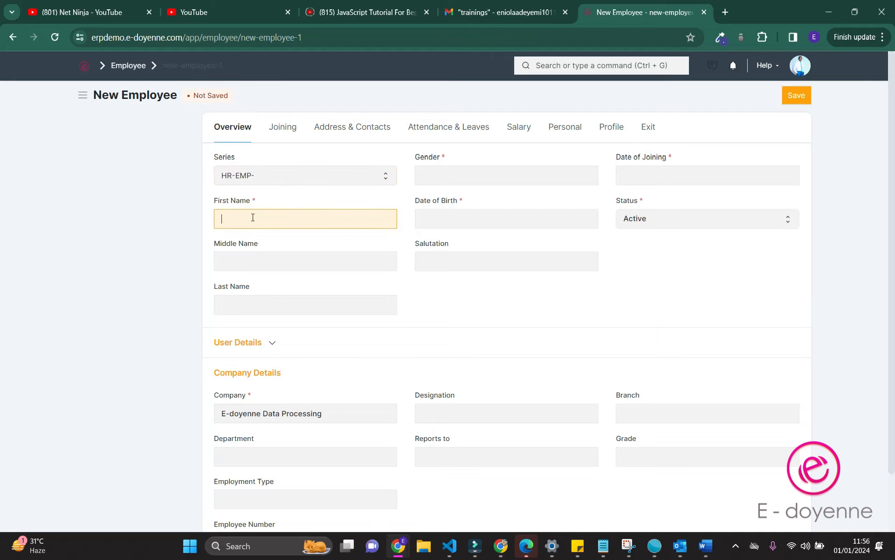
pyautogui.press('Tab')
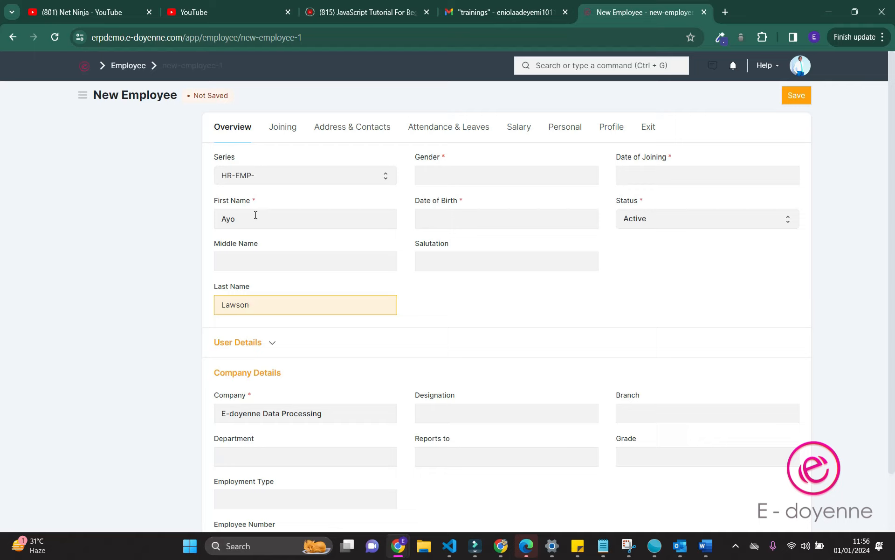
pyautogui.click(457, 177)
pyautogui.write('male')
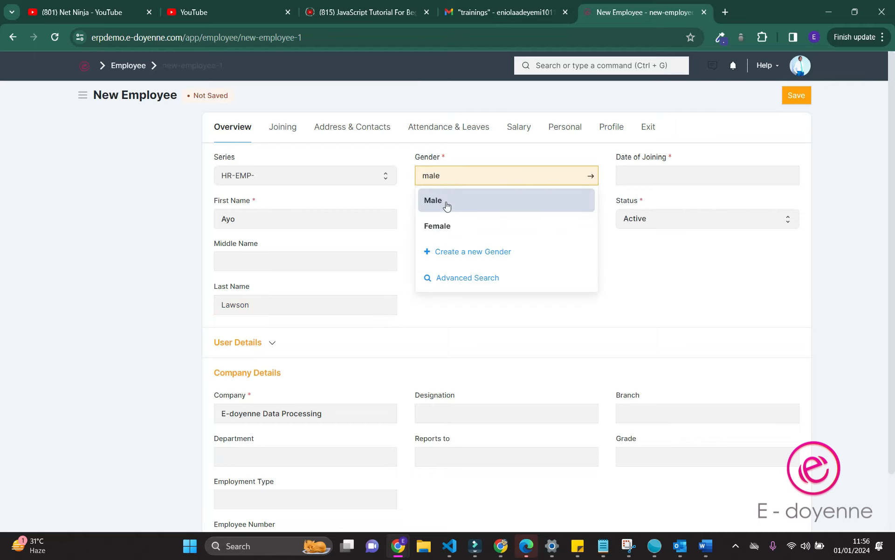
pyautogui.click(446, 201)
# Set the Date of Birth to 29-02-2000 using the date picker
pyautogui.click(453, 220)
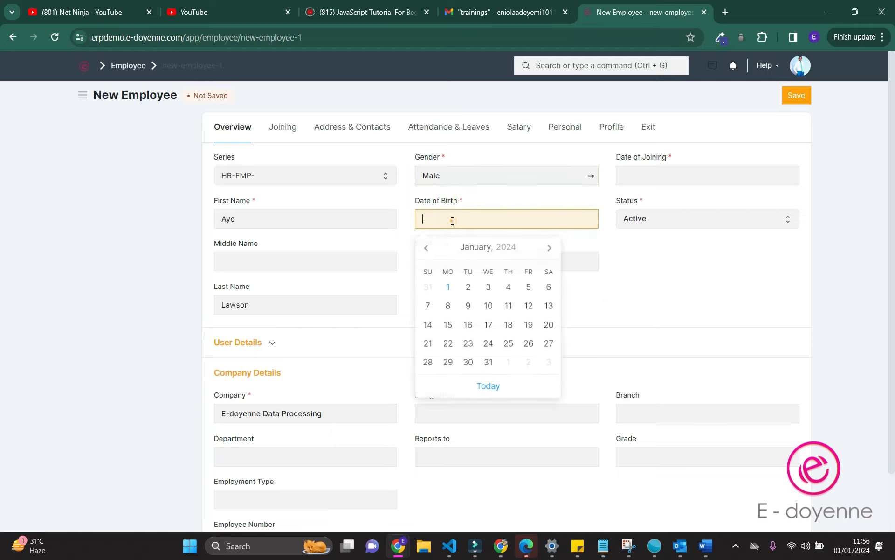
pyautogui.click(427, 248)
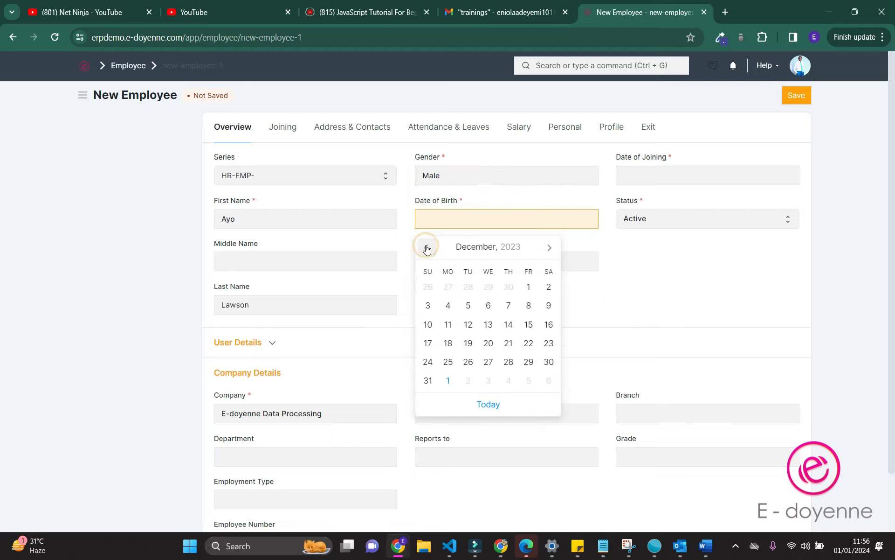
pyautogui.click(461, 247)
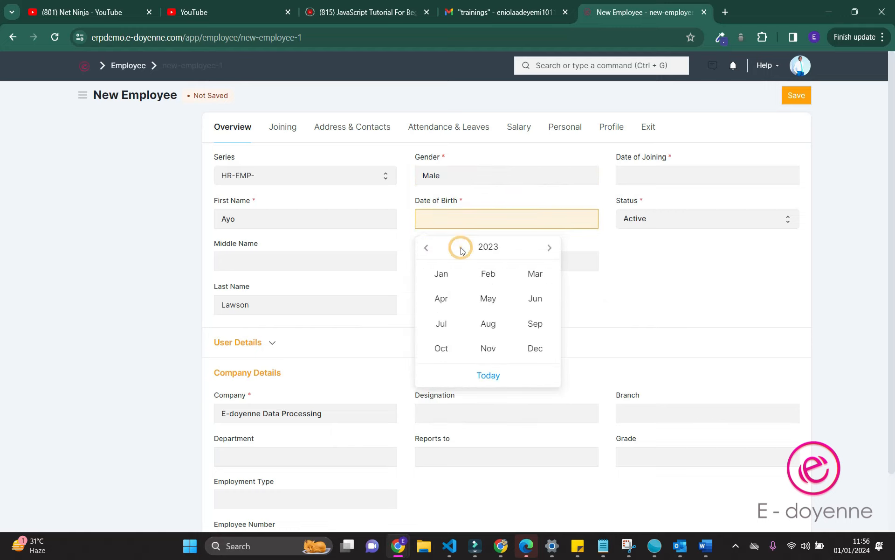
pyautogui.click(494, 238)
pyautogui.click(489, 249)
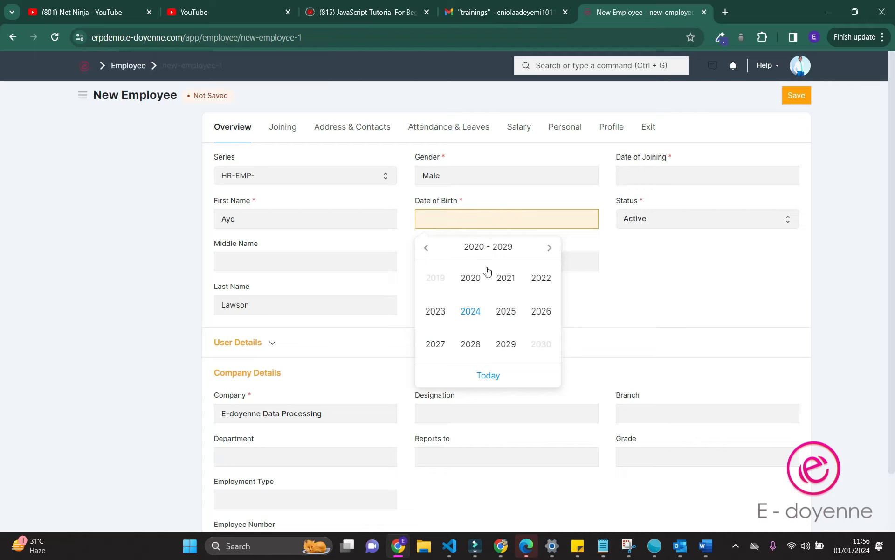
pyautogui.click(426, 248)
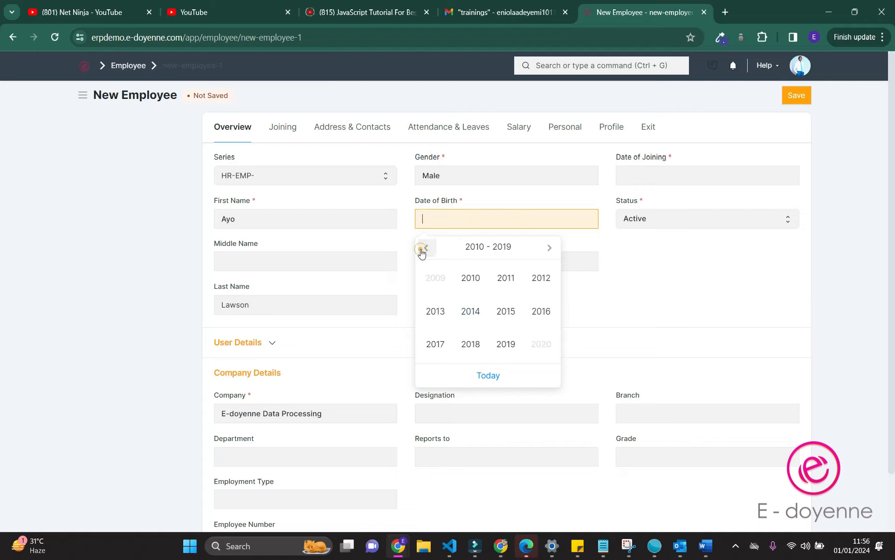
pyautogui.click(425, 248)
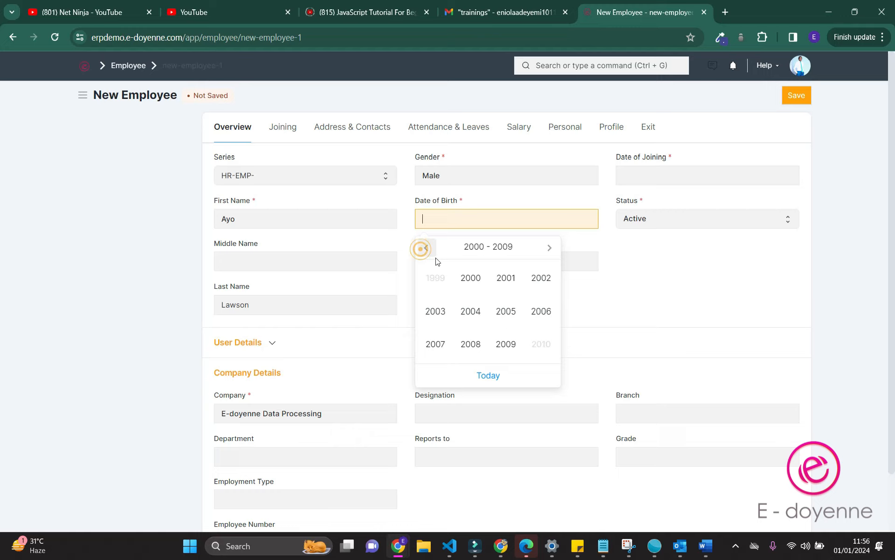
pyautogui.click(470, 282)
pyautogui.click(506, 277)
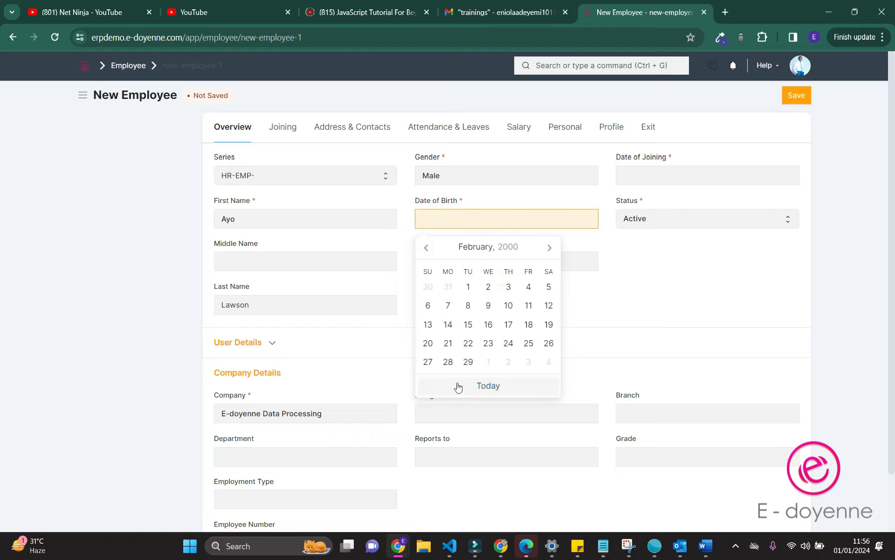
pyautogui.click(466, 367)
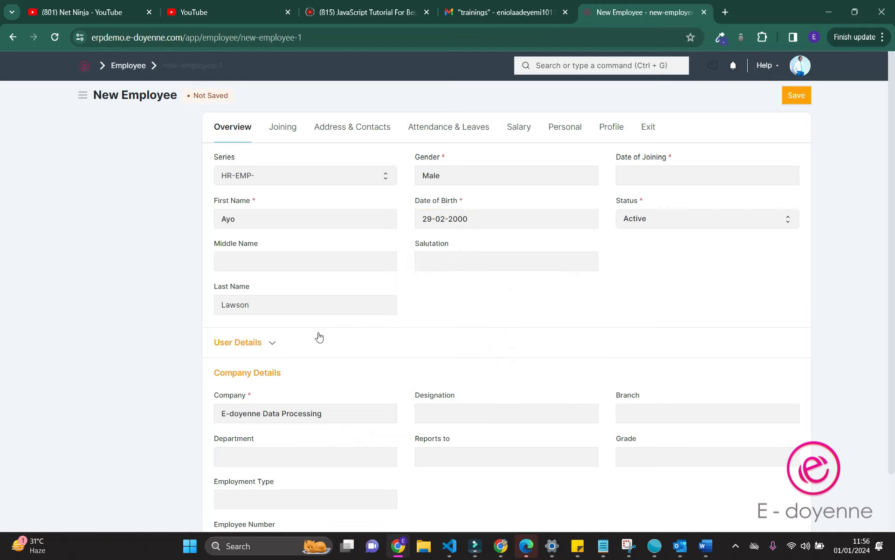
# Set the Date of Joining to 01-01-2024 and expand User Details
pyautogui.click(665, 175)
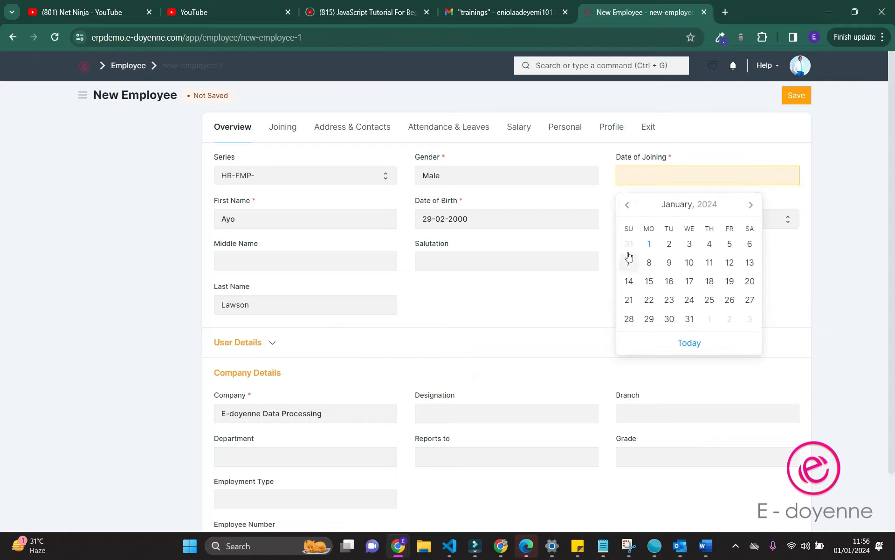
pyautogui.click(645, 244)
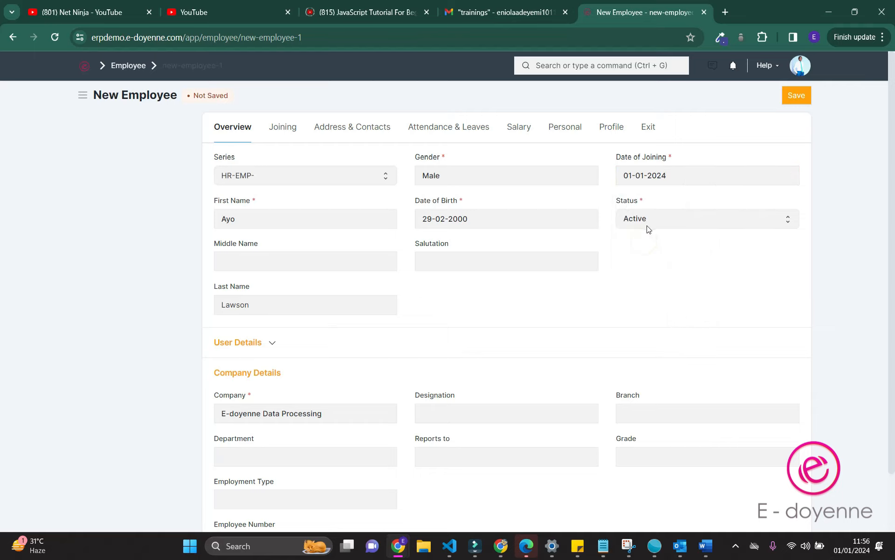
pyautogui.click(243, 349)
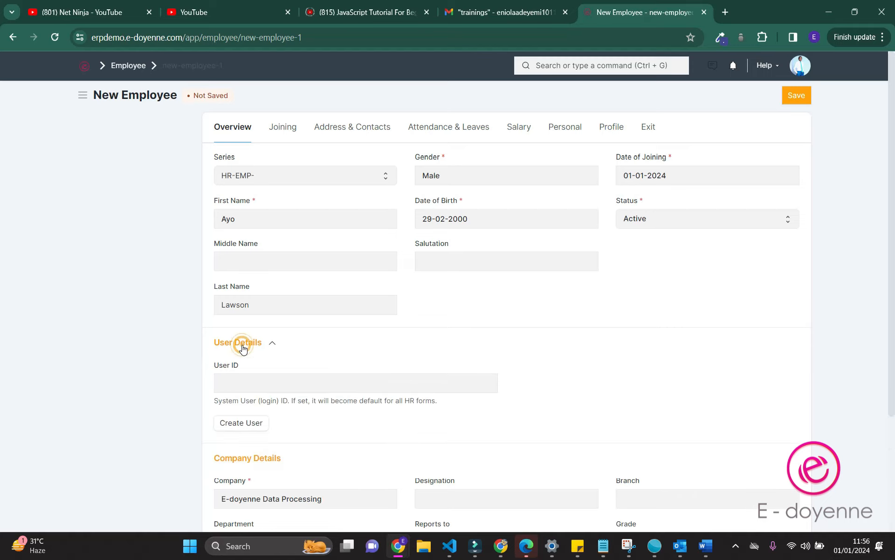
# Set User ID to the existing system user's e-mail account
pyautogui.click(257, 379)
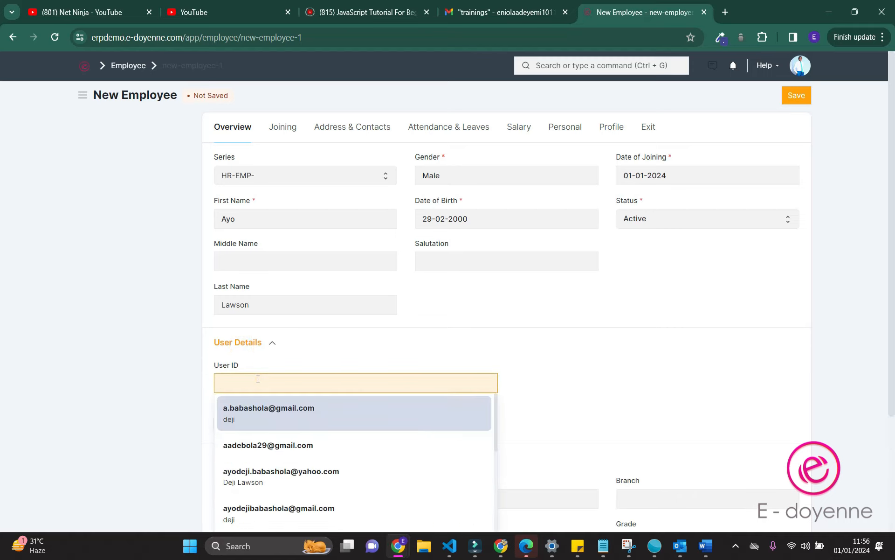
pyautogui.click(261, 475)
pyautogui.scroll(-3, 262, 474)
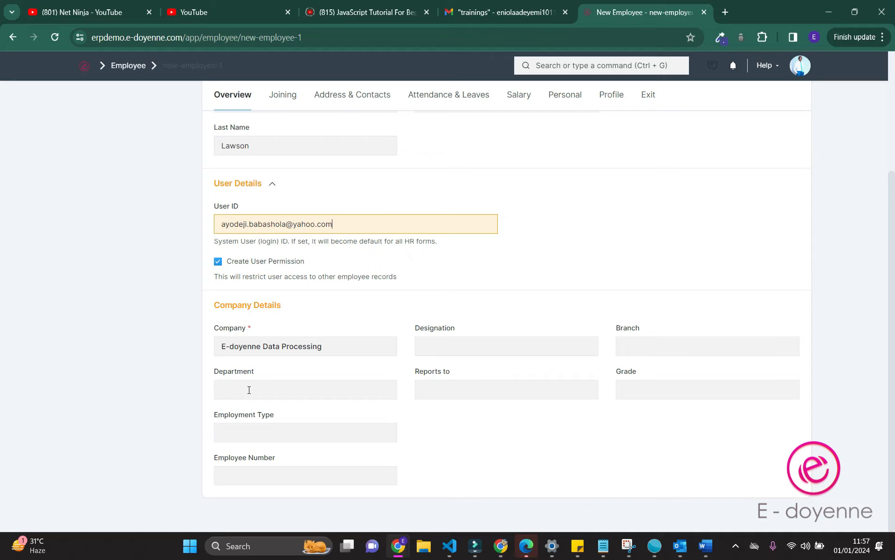
# Check the Reports to, Branch, Employment Type and Employee Number fields, then view the Joining details
pyautogui.click(460, 386)
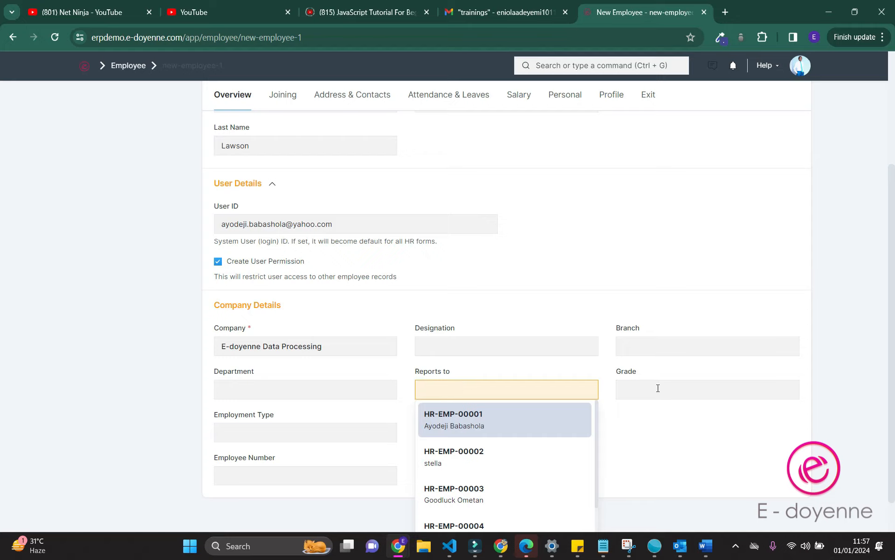
pyautogui.click(652, 351)
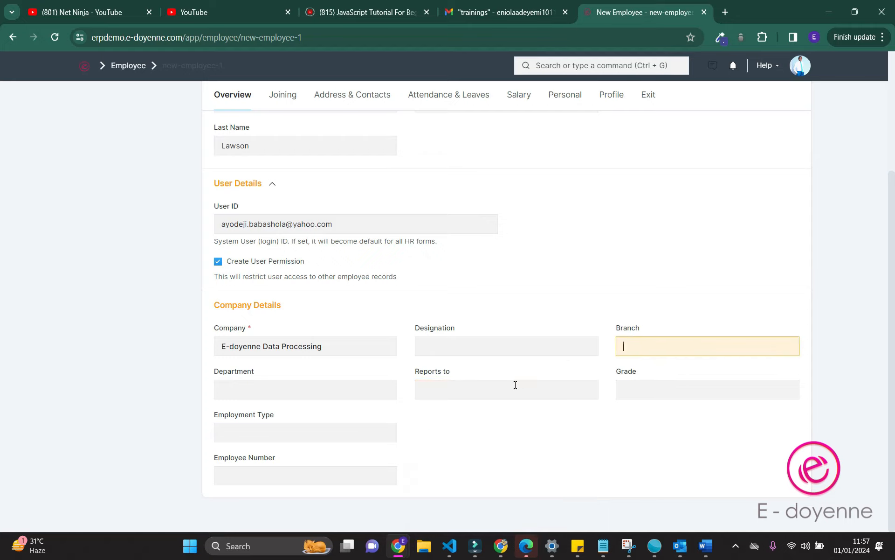
pyautogui.click(321, 431)
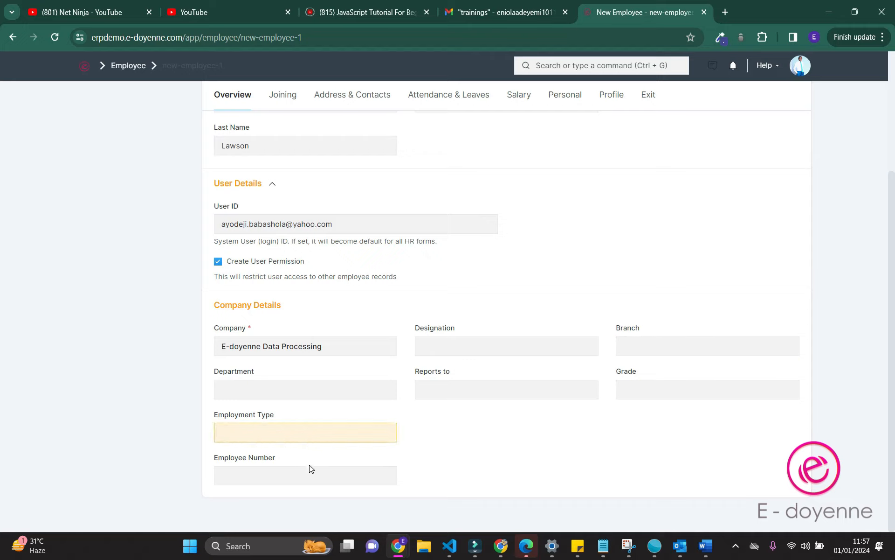
pyautogui.click(317, 479)
pyautogui.scroll(4, 317, 479)
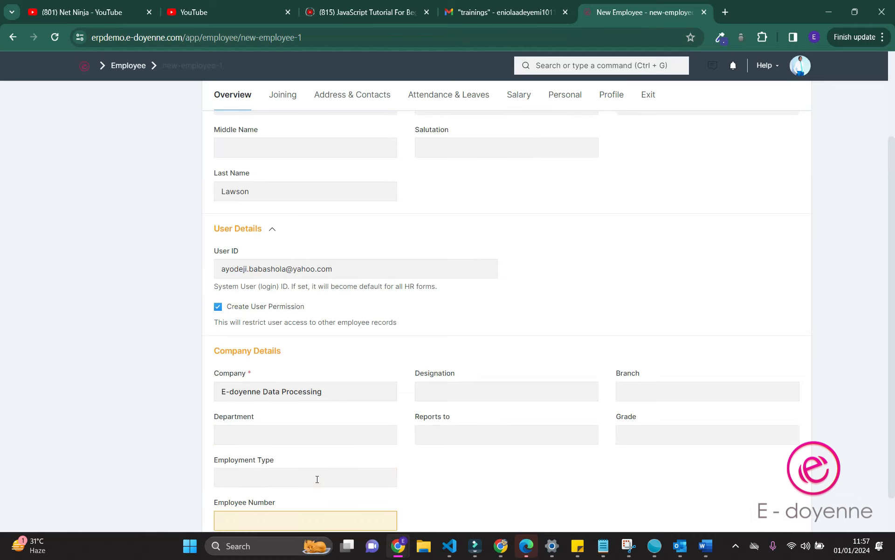
pyautogui.click(278, 125)
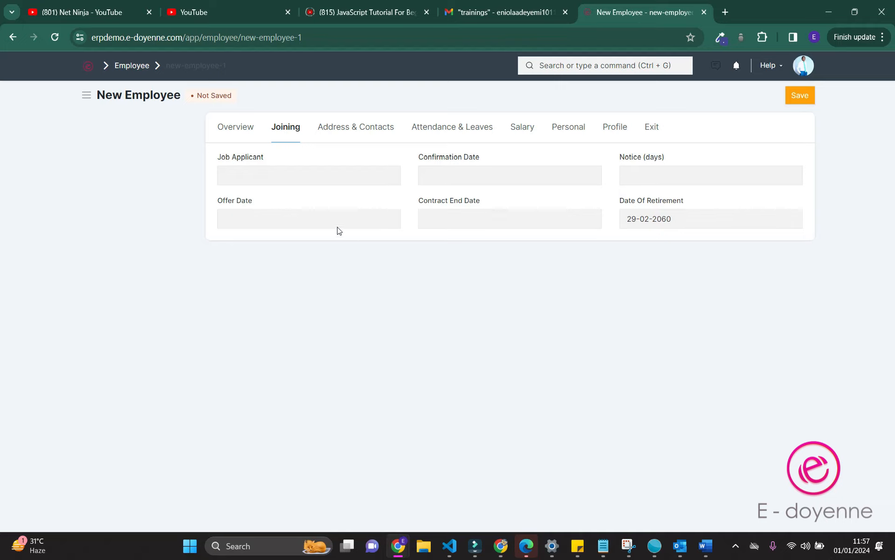
# On Attendance & Leaves, click into the attendance device ID and Holiday List fields, leaving them blank
pyautogui.click(478, 130)
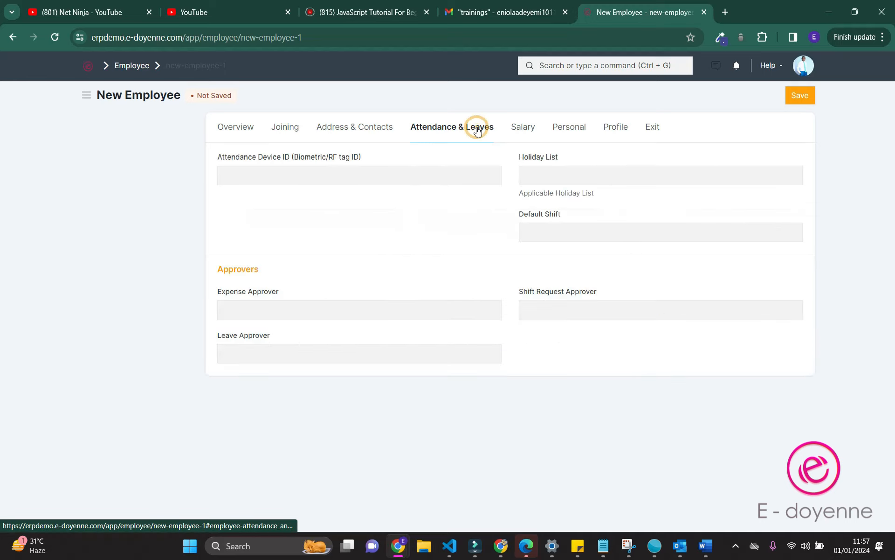
pyautogui.click(383, 174)
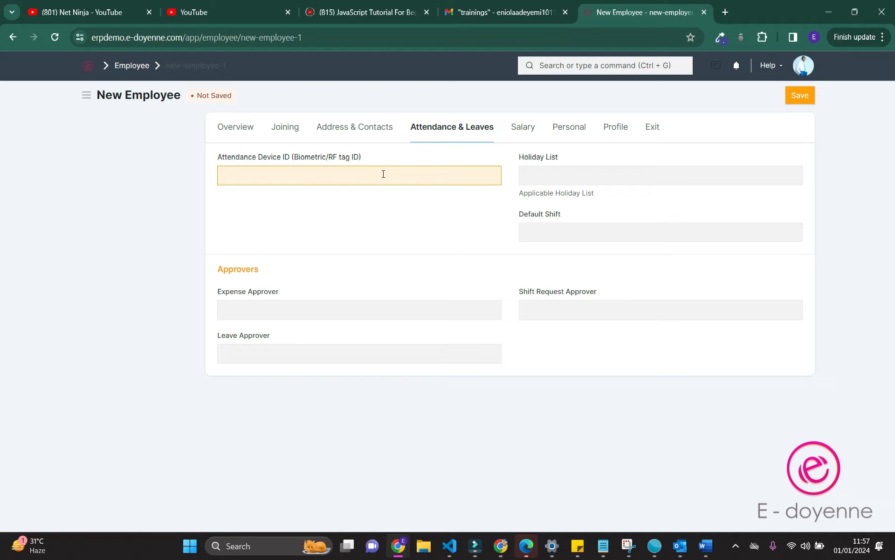
pyautogui.click(384, 174)
pyautogui.click(587, 170)
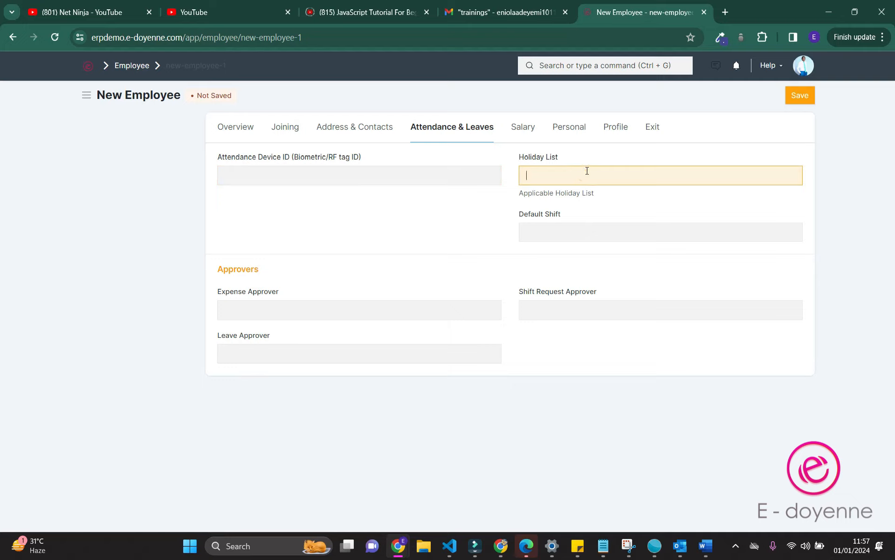
pyautogui.click(561, 173)
# Review Default Shift and the Expense, Shift Request and Leave Approver options without choosing any
pyautogui.click(552, 230)
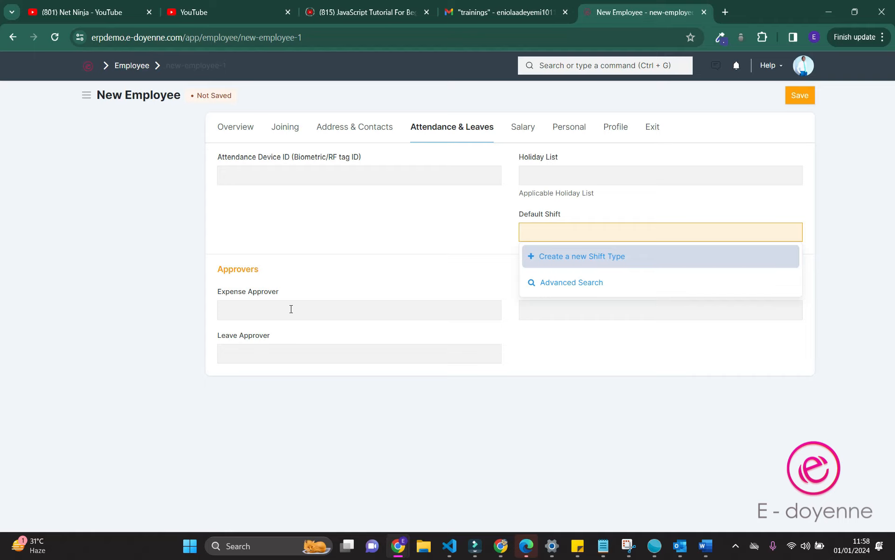
pyautogui.click(291, 309)
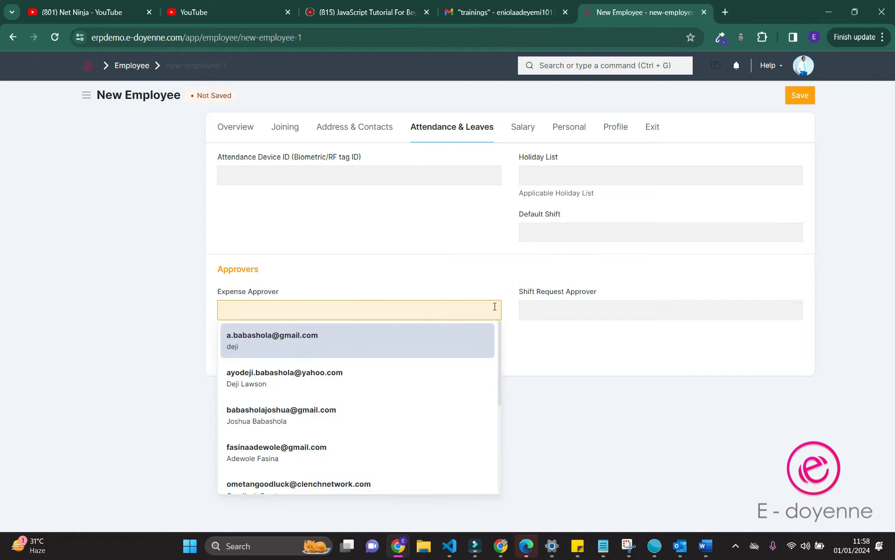
pyautogui.click(567, 311)
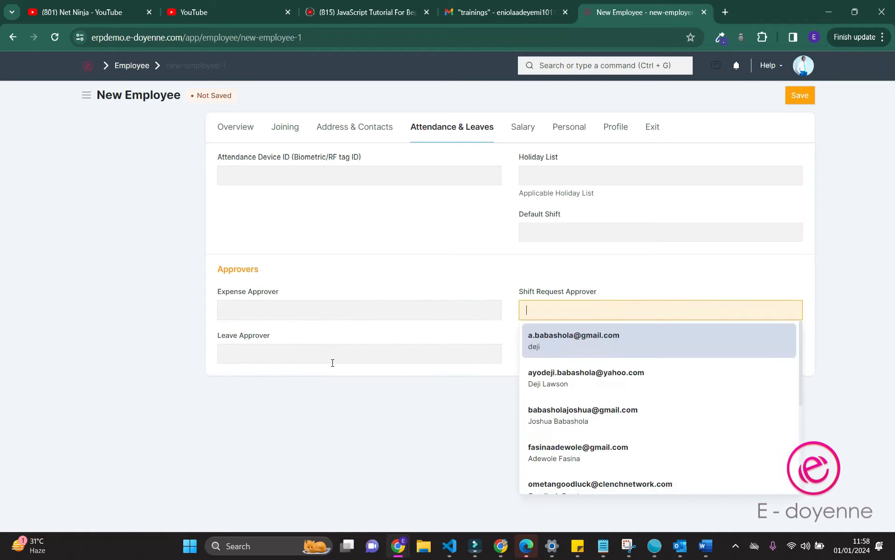
pyautogui.click(333, 363)
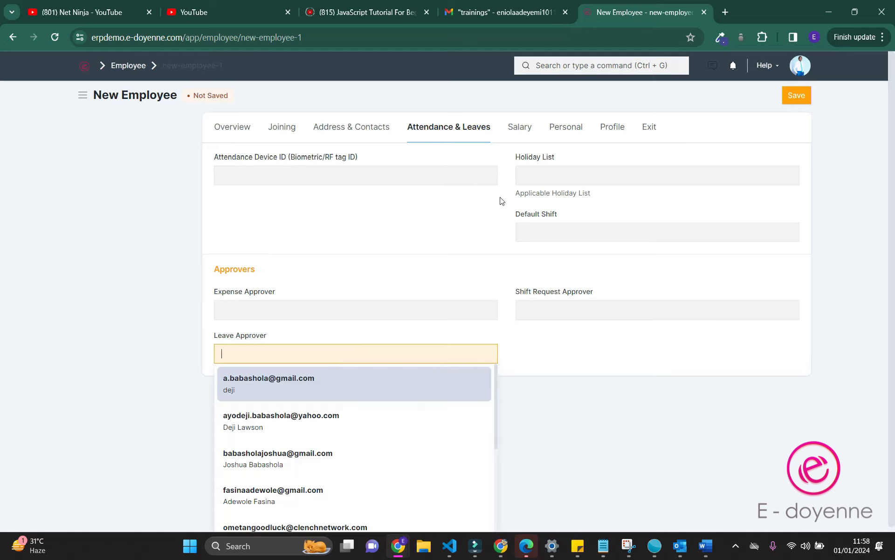
pyautogui.click(518, 132)
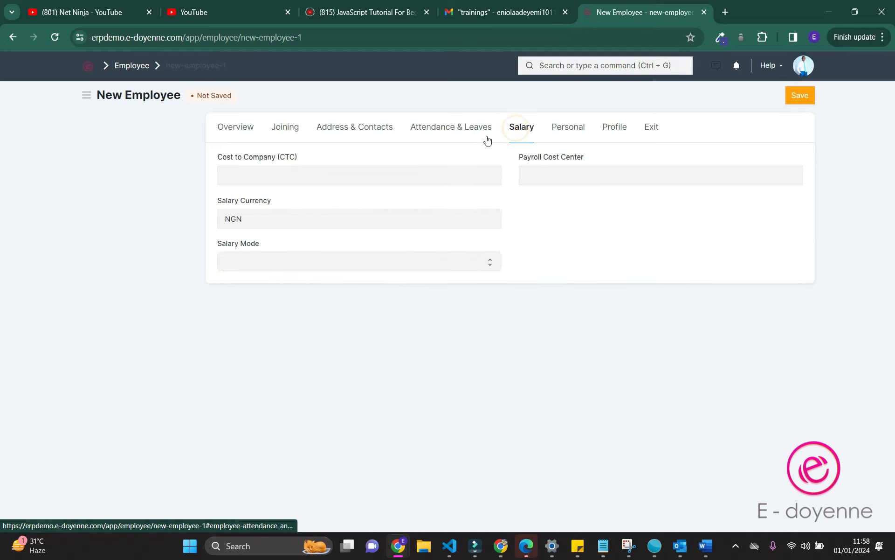
# Leave Cost to Company, Payroll Cost Center and Salary Mode empty with NGN currency
pyautogui.click(334, 172)
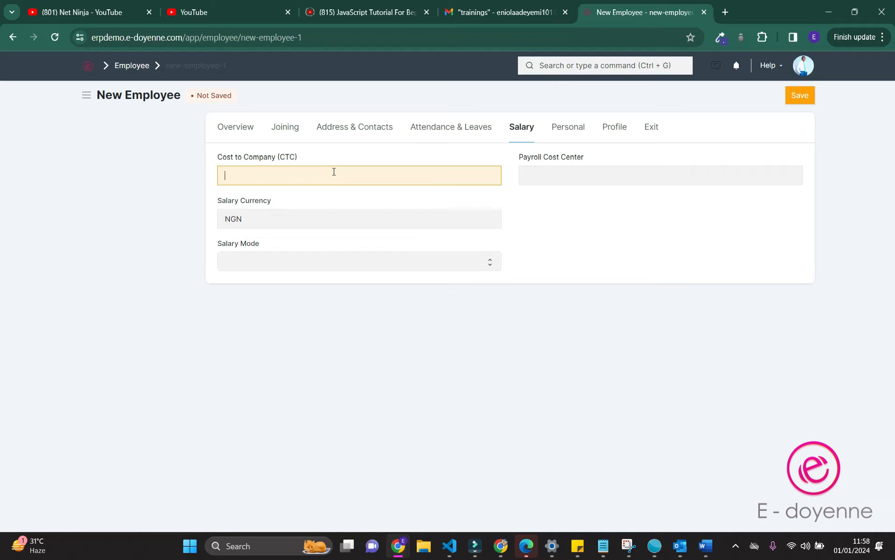
pyautogui.click(558, 176)
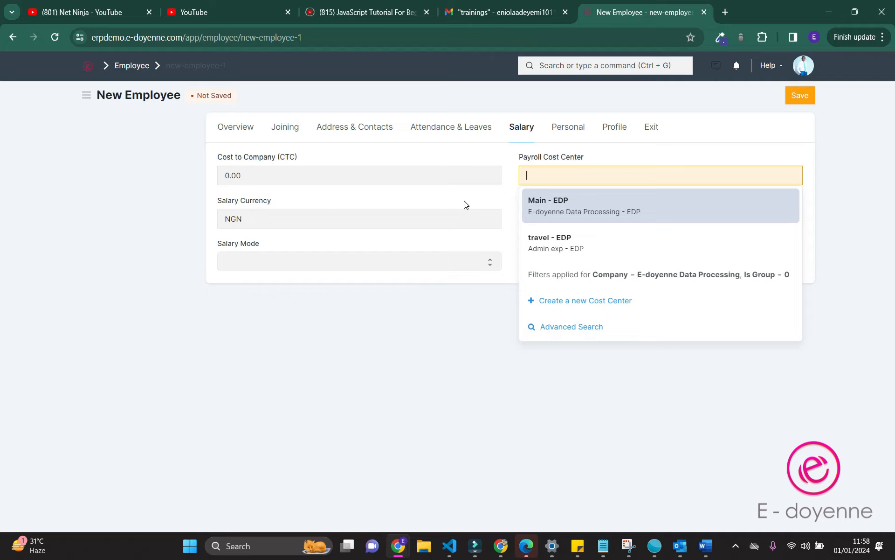
pyautogui.click(317, 261)
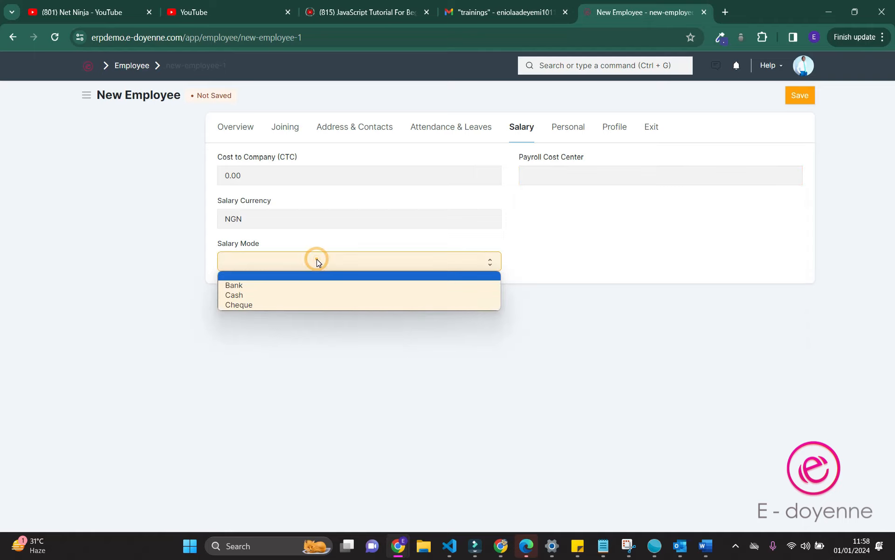
pyautogui.click(583, 223)
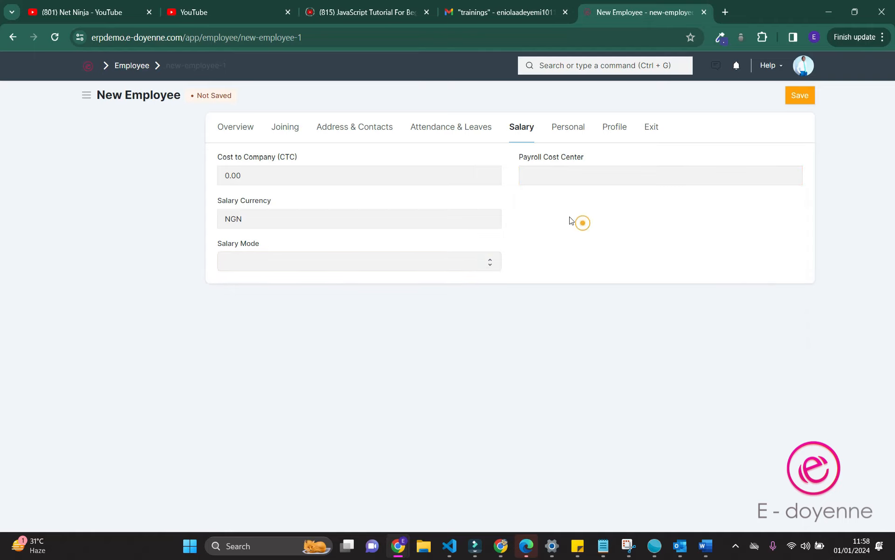
pyautogui.click(567, 125)
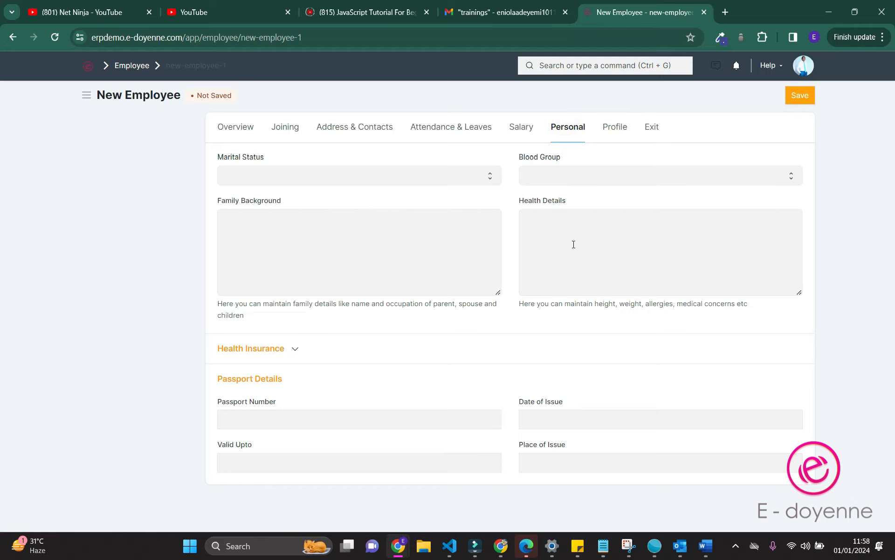
# Expand Health Insurance, leave provider and passport Date of Issue blank, then open the empty Bio editor
pyautogui.click(243, 348)
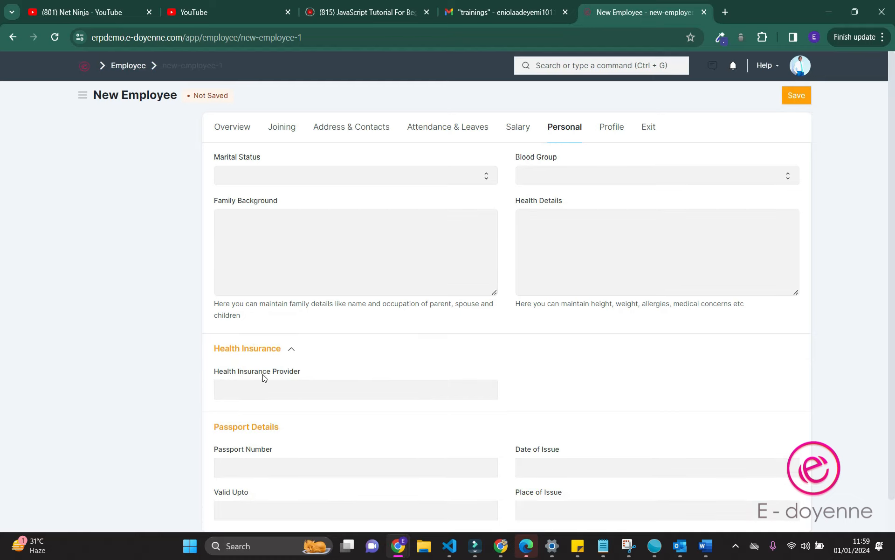
pyautogui.scroll(-1, 280, 454)
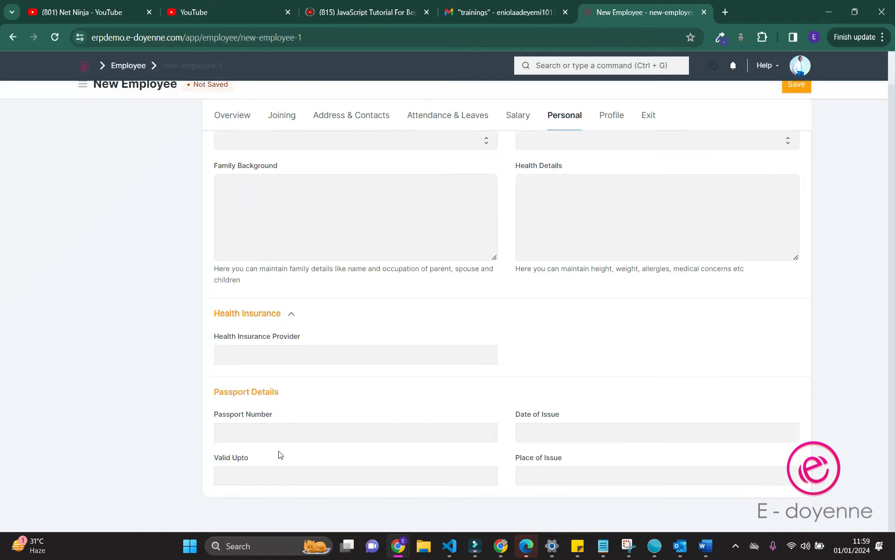
pyautogui.click(280, 354)
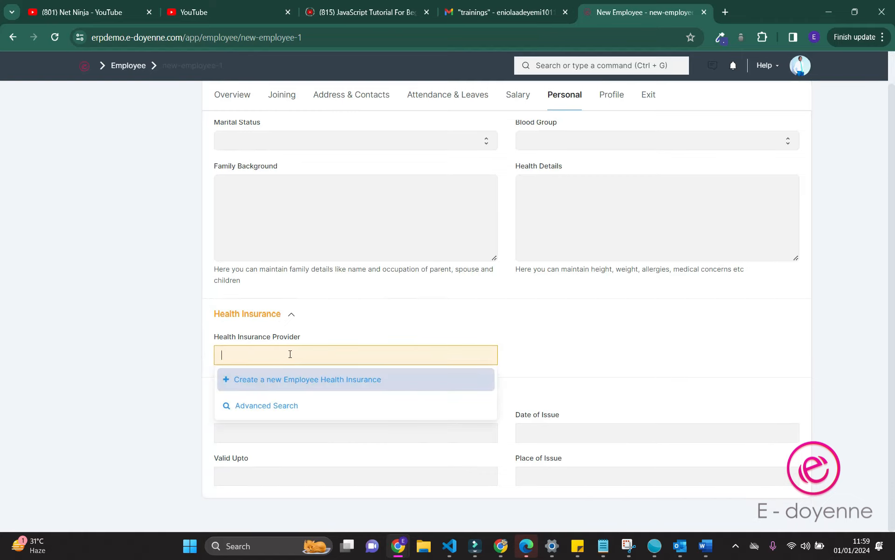
pyautogui.click(584, 347)
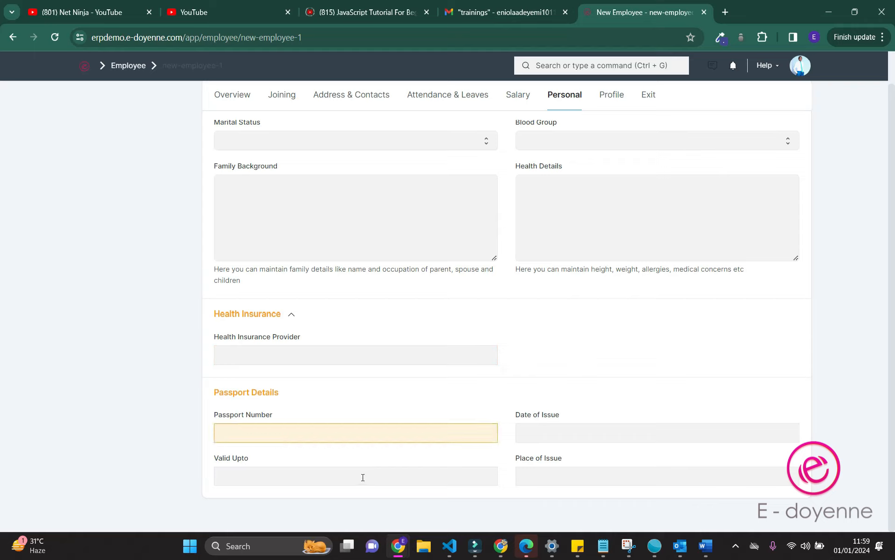
pyautogui.click(564, 431)
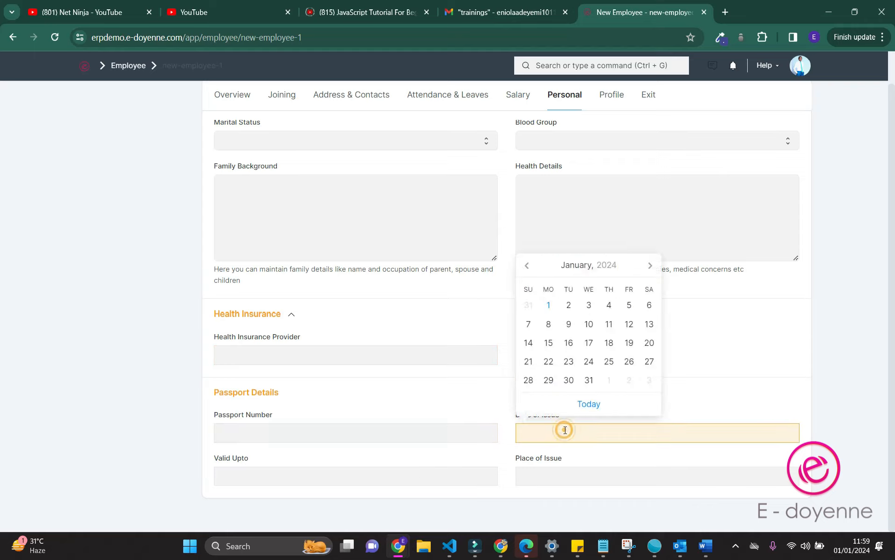
pyautogui.click(734, 372)
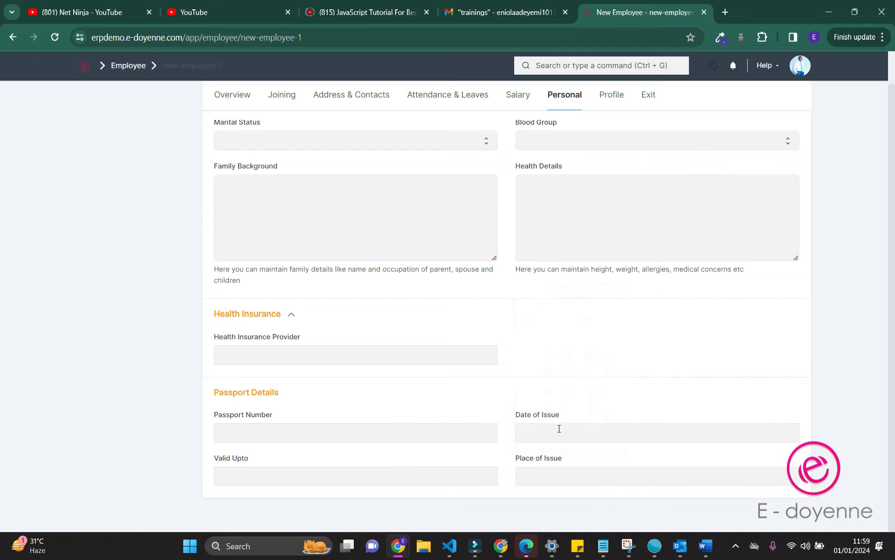
pyautogui.click(611, 95)
pyautogui.click(307, 298)
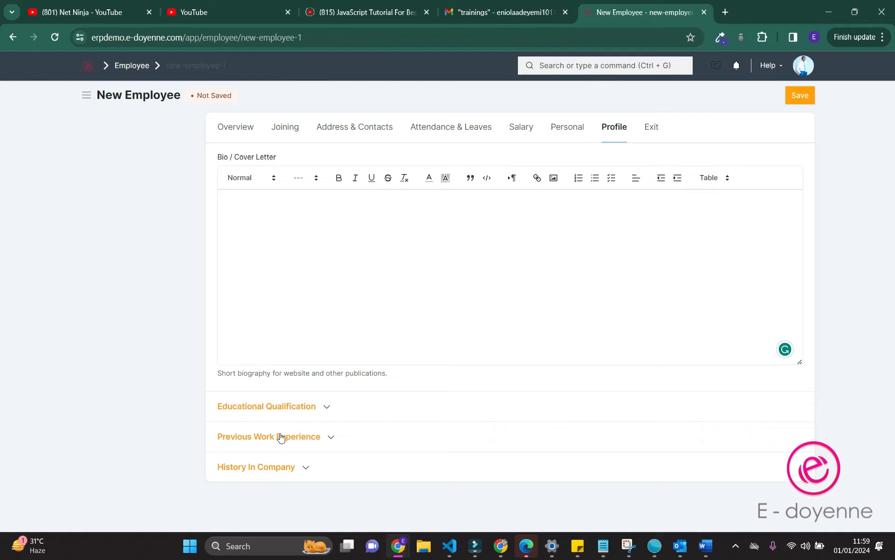
# Add and delete a blank Education row, expand Previous Work Experience and History In Company, leaving both empty
pyautogui.click(270, 406)
pyautogui.scroll(-2, 274, 434)
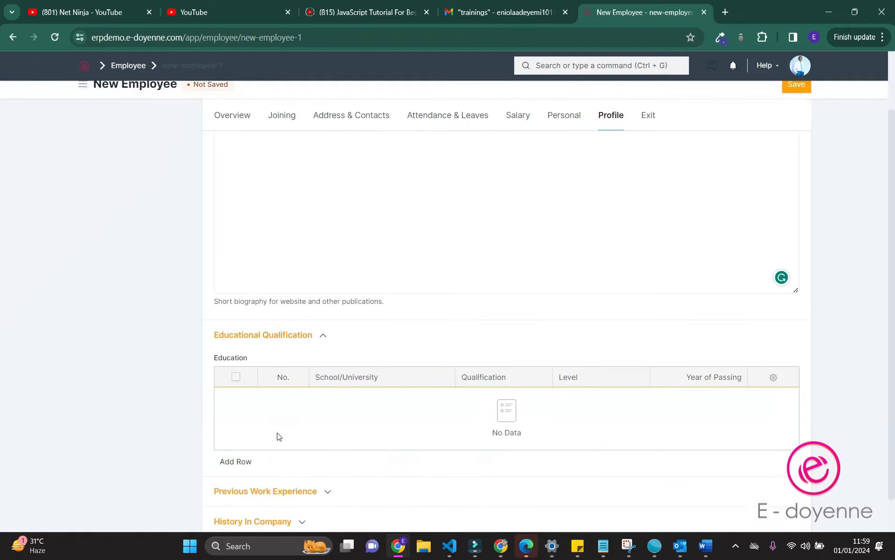
pyautogui.click(244, 425)
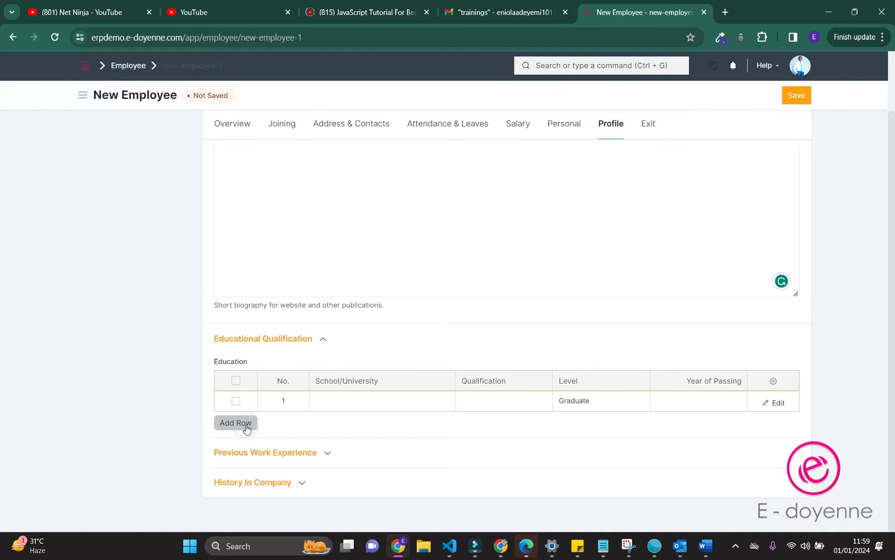
pyautogui.click(237, 403)
pyautogui.click(228, 421)
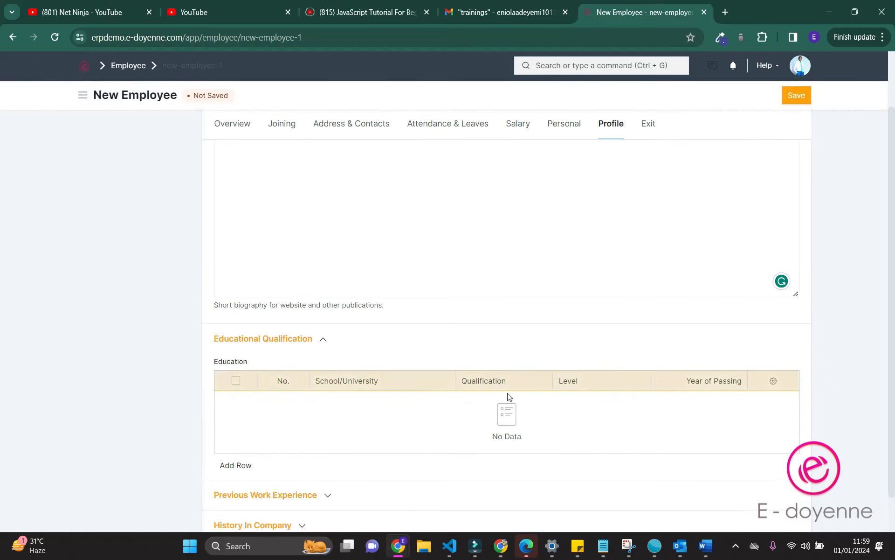
pyautogui.scroll(-1, 200, 426)
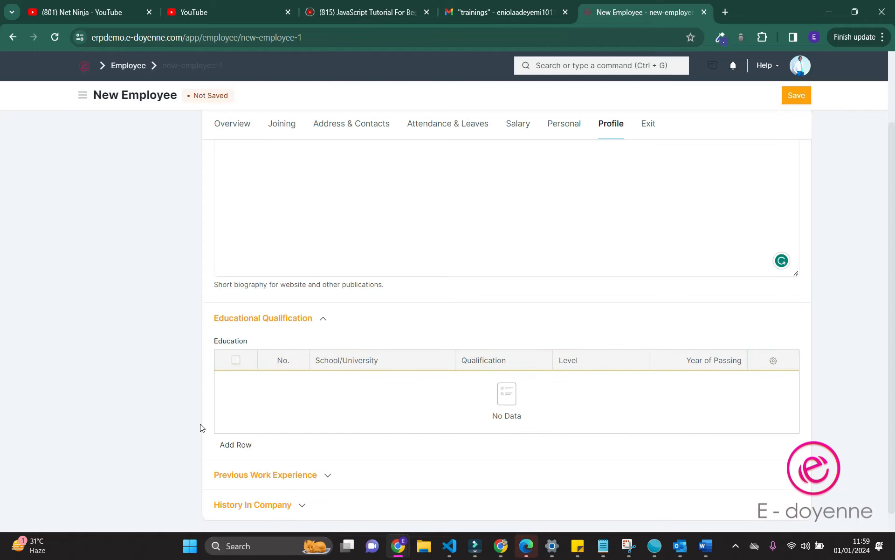
pyautogui.click(271, 452)
pyautogui.scroll(-3, 270, 454)
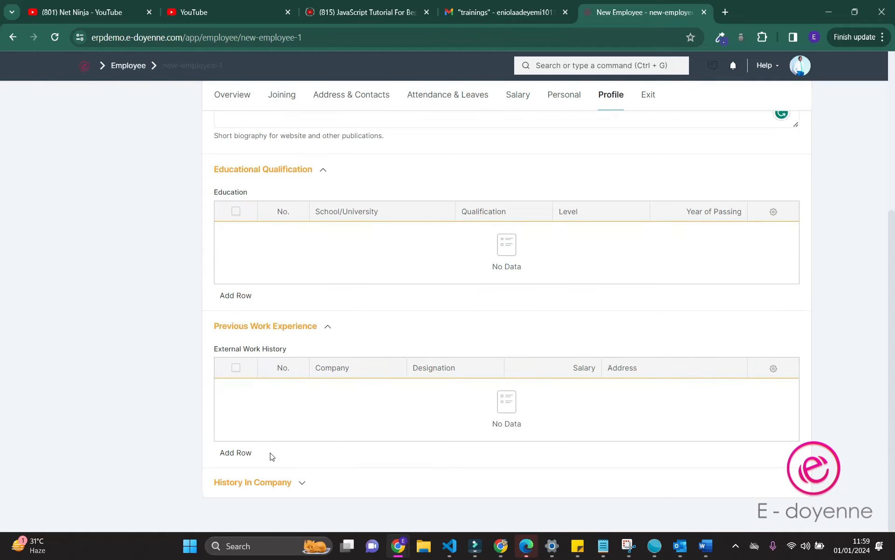
pyautogui.click(271, 485)
pyautogui.scroll(-3, 271, 488)
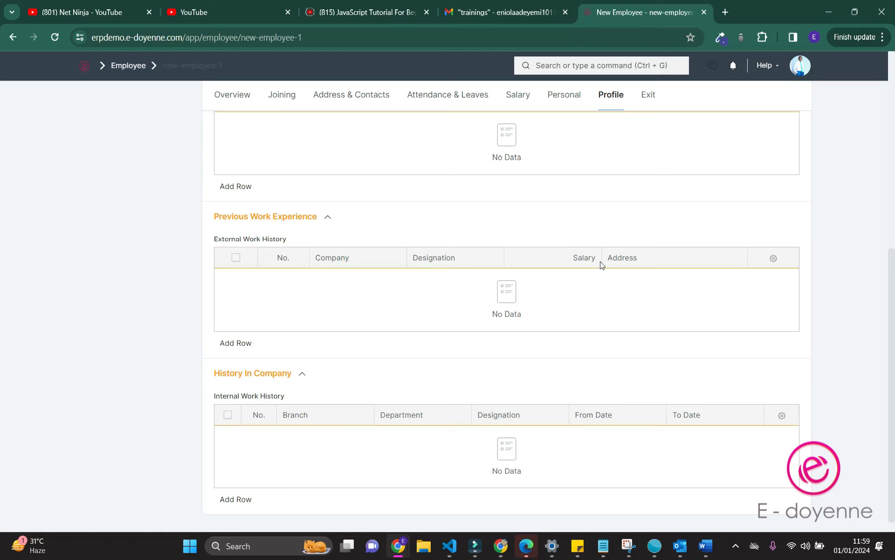
pyautogui.click(648, 97)
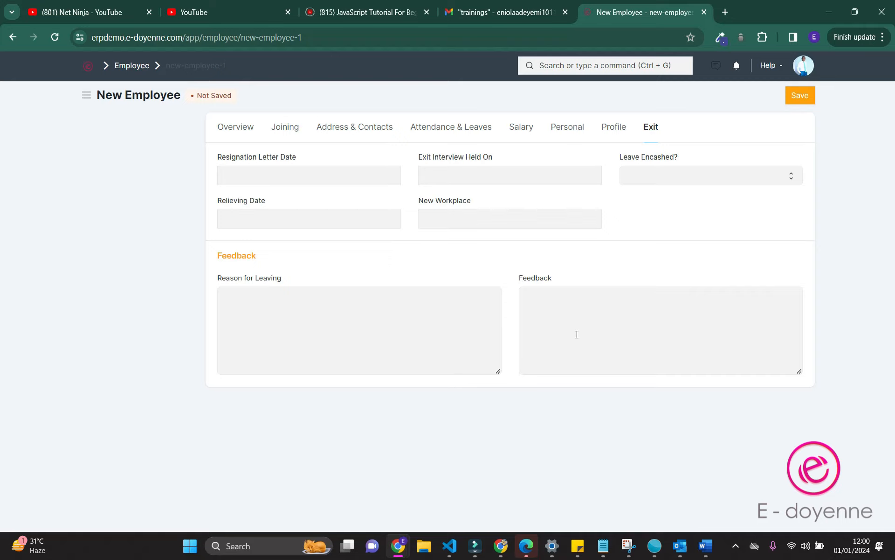
# Return to Overview and save the employee record, now shown as Active
pyautogui.click(251, 131)
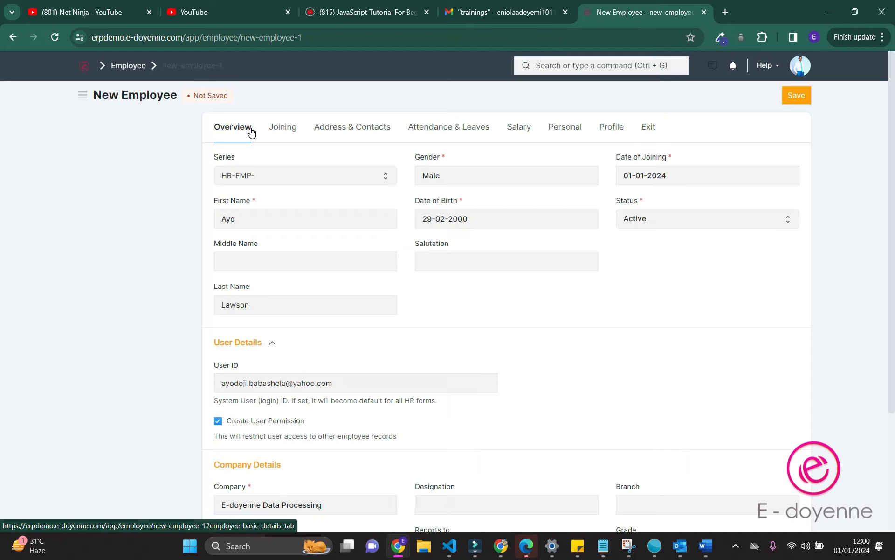
pyautogui.click(791, 99)
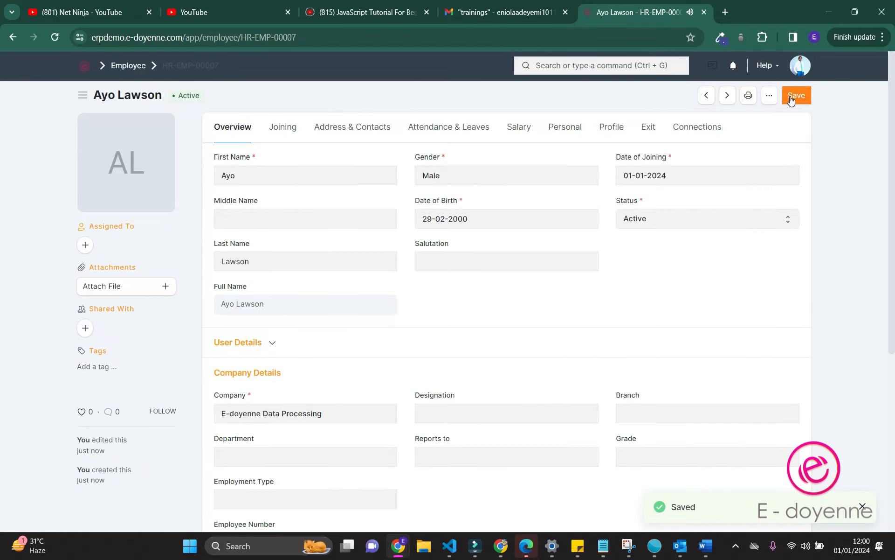
pyautogui.moveTo(124, 163)
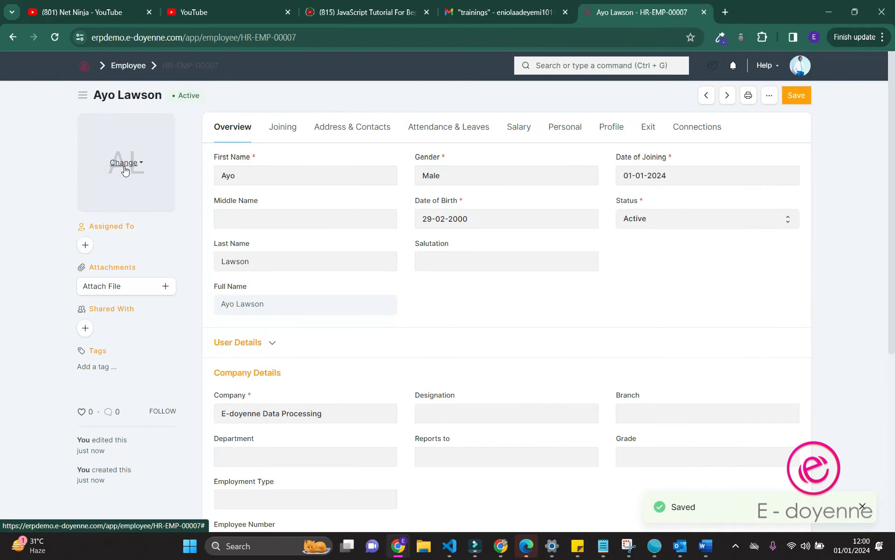
pyautogui.rightClick(87, 247)
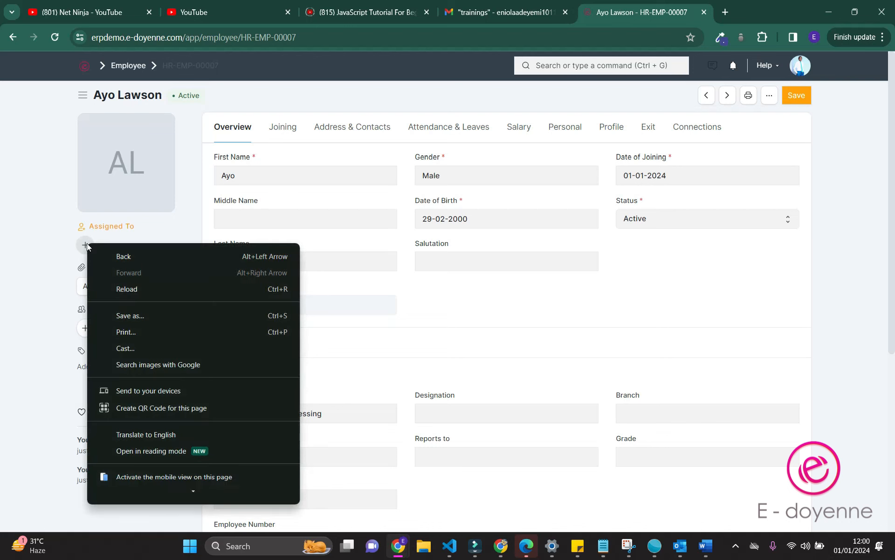
pyautogui.press('Escape')
pyautogui.click(86, 246)
pyautogui.click(319, 160)
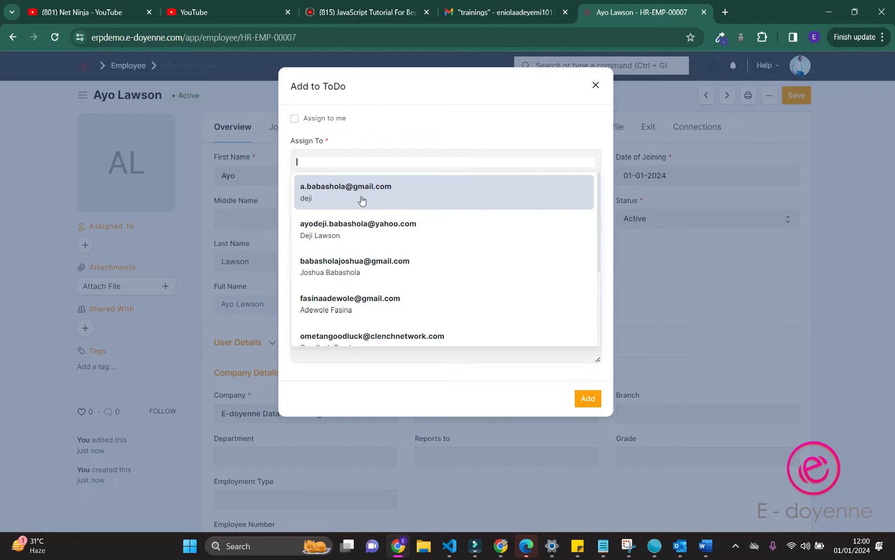
pyautogui.click(168, 321)
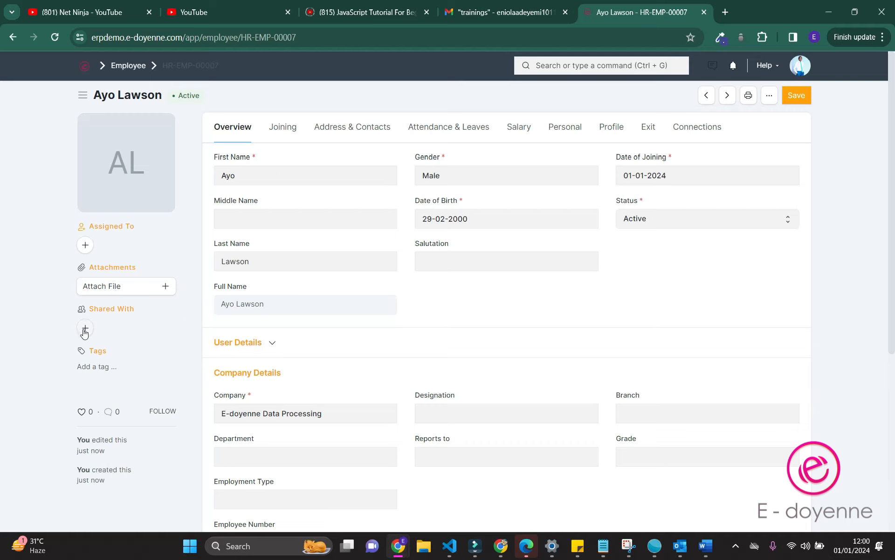
pyautogui.click(85, 328)
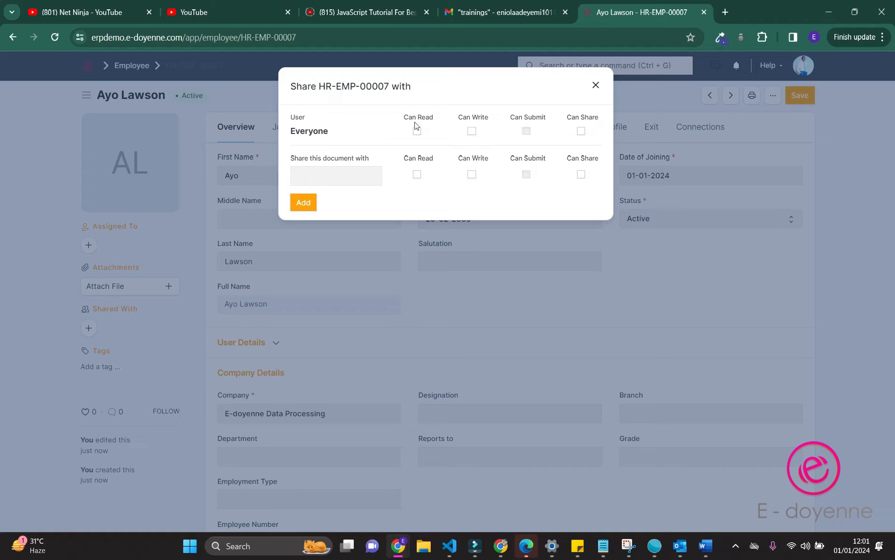
pyautogui.click(336, 172)
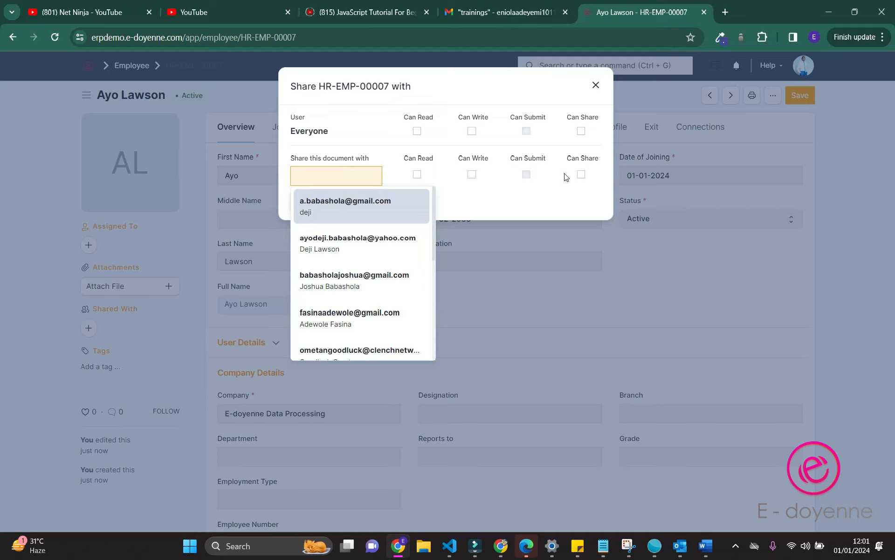
pyautogui.click(583, 212)
pyautogui.click(617, 234)
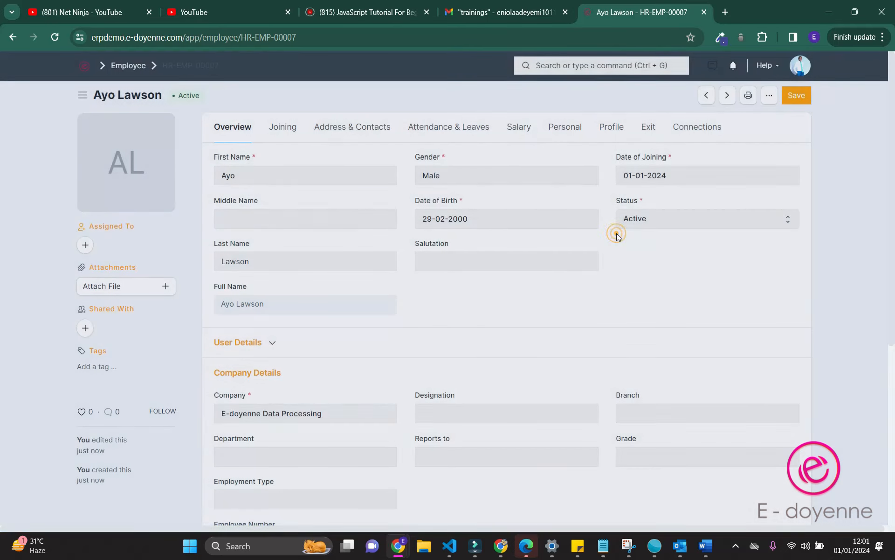